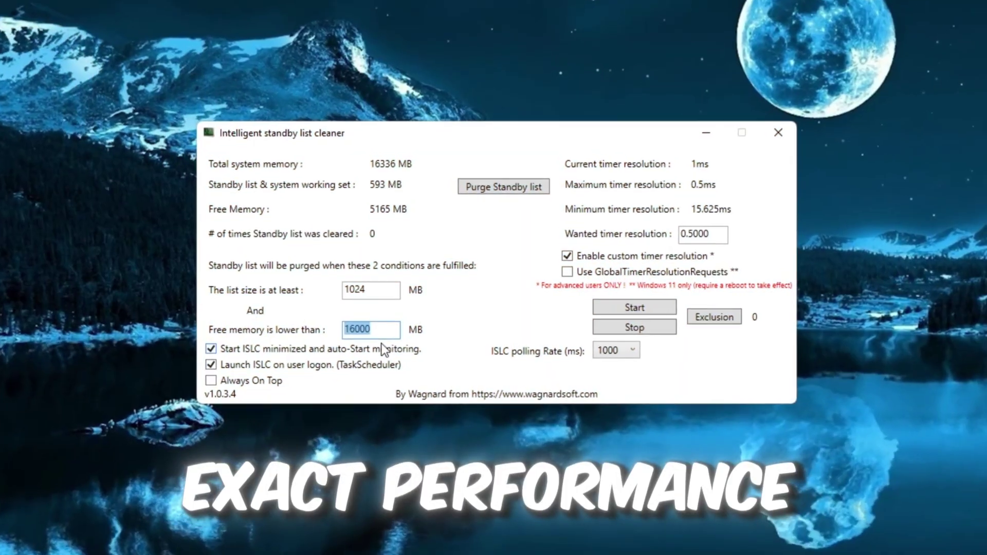
Enter 8 as ISLC's free-memory purge threshold and import the pasted fast-flag JSON into Bloxstrap
type("8")
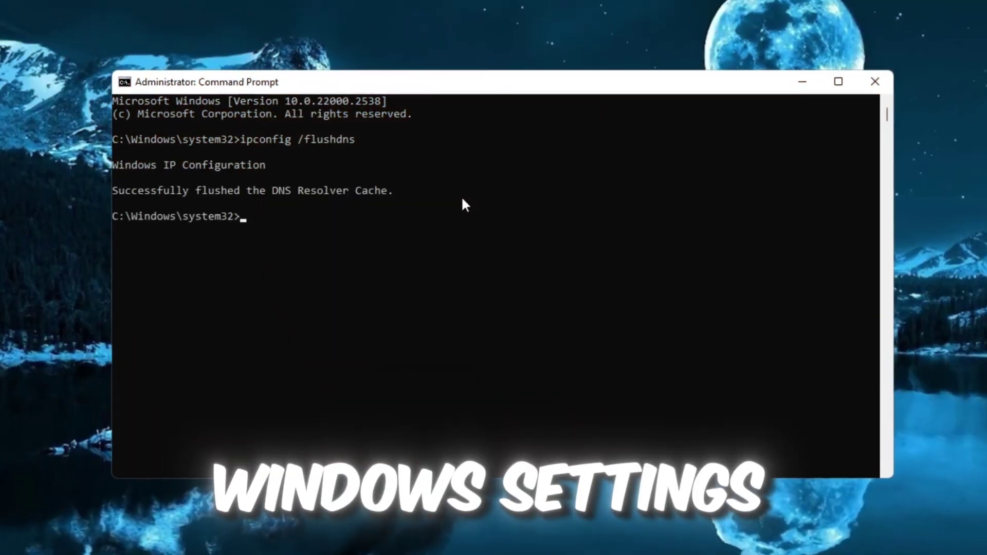
key("Return")
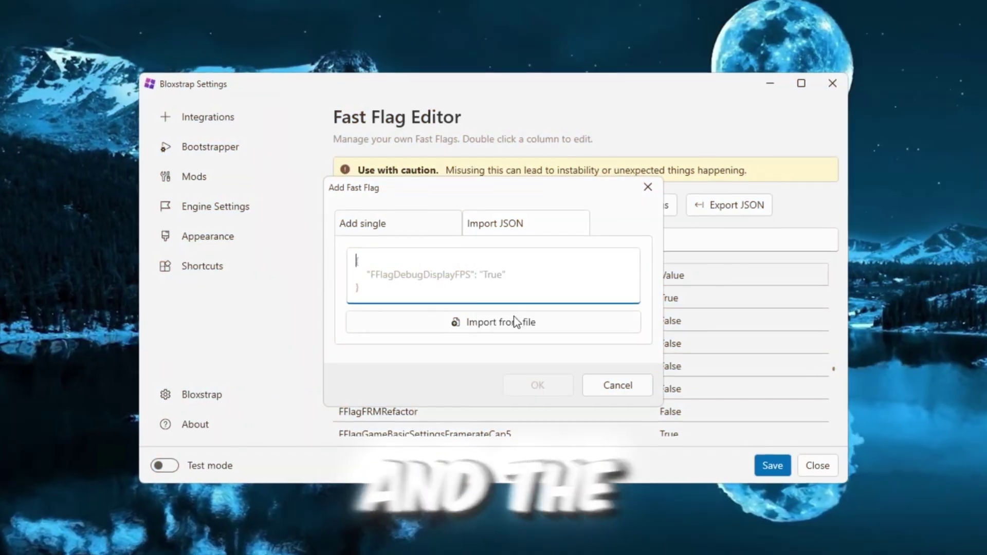
key("ctrl+v")
left_click(537, 385)
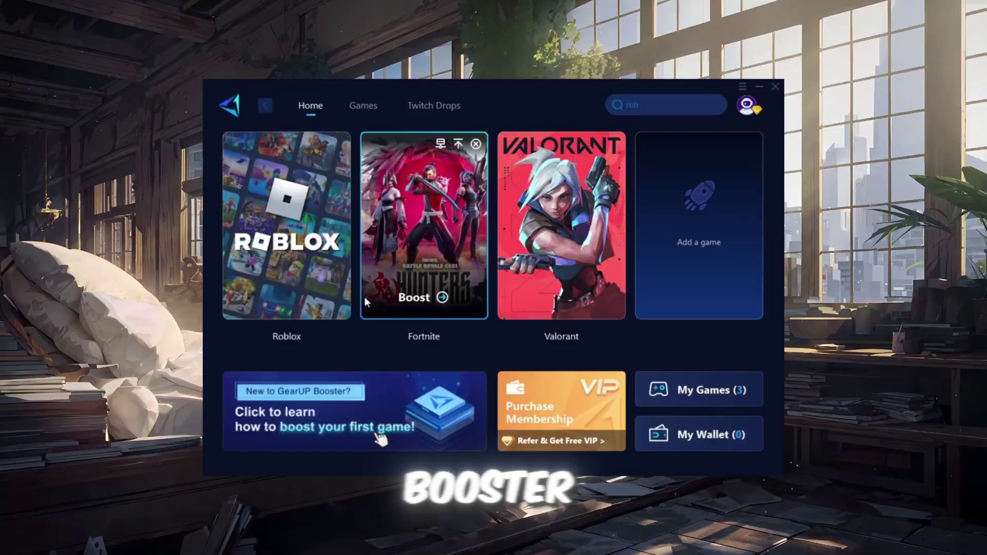
Boost Roblox in GearUP Booster and bring up its game server region choices
mouse_move(269, 307)
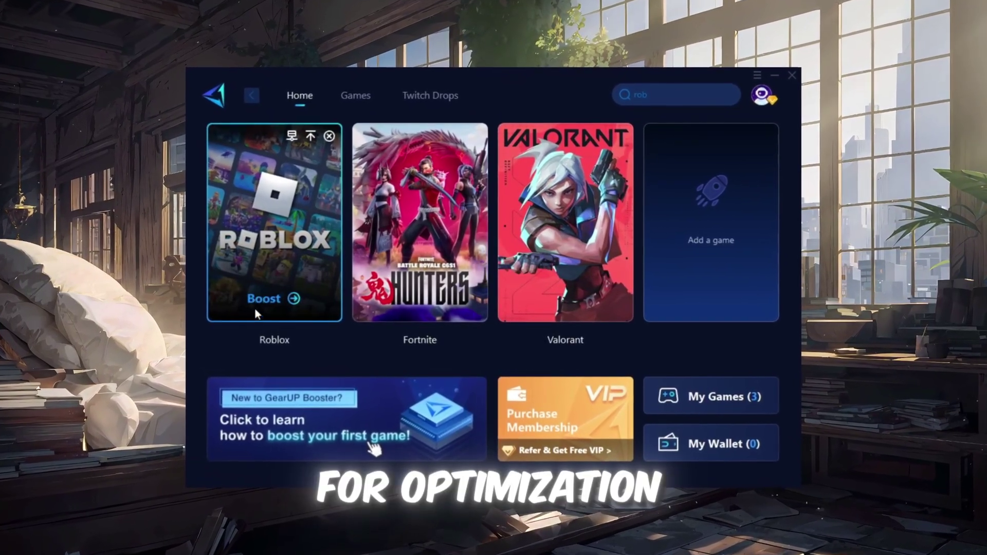
left_click(262, 299)
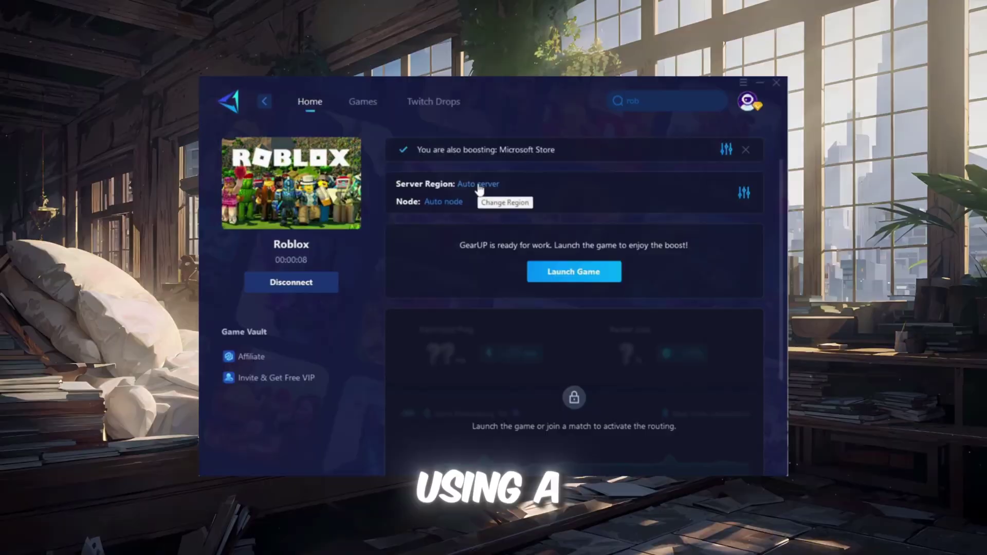
left_click(481, 187)
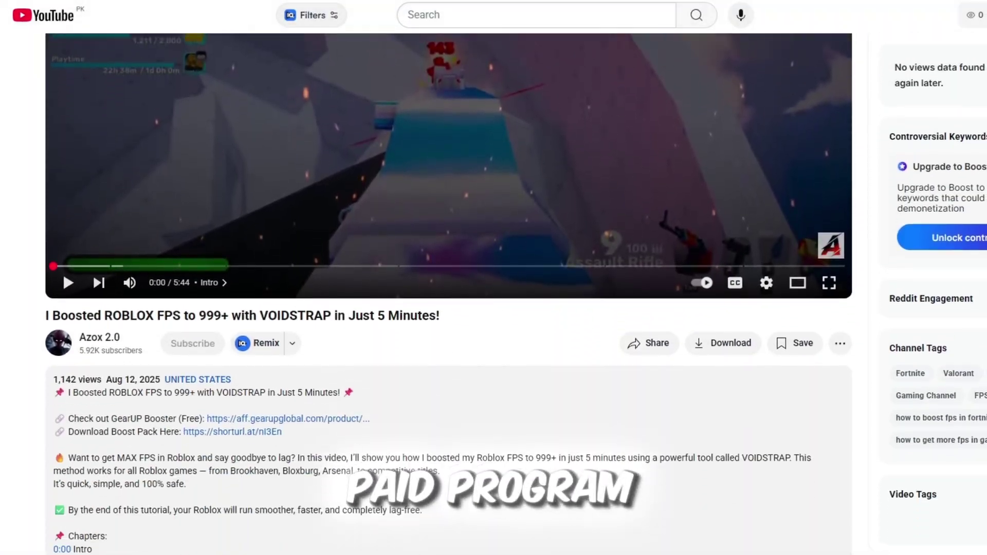
Highlight the GearUP link in the video description, then search Start for 'adjus' and select the query
scroll(493, 342, "down", 1)
left_click_drag(53, 384, 445, 381)
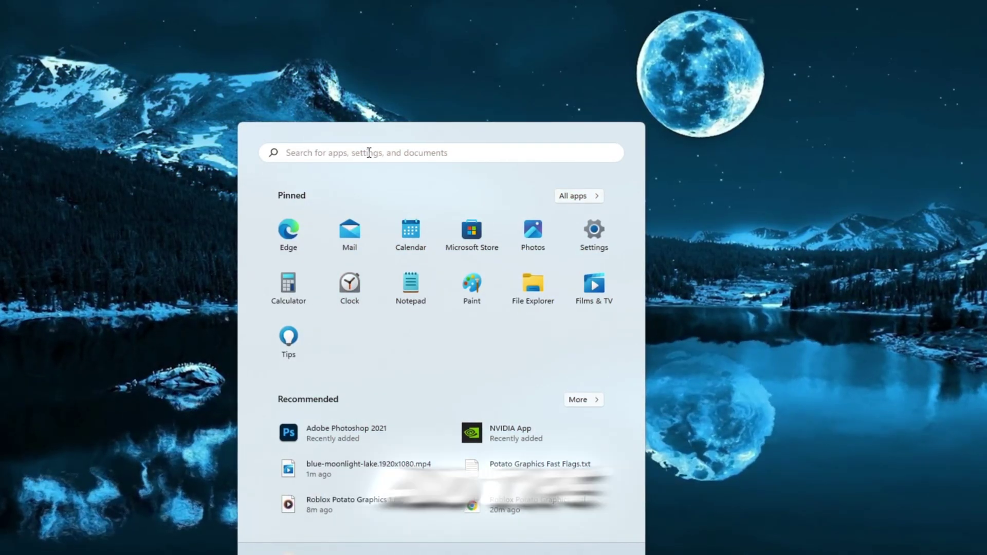
type("adjus")
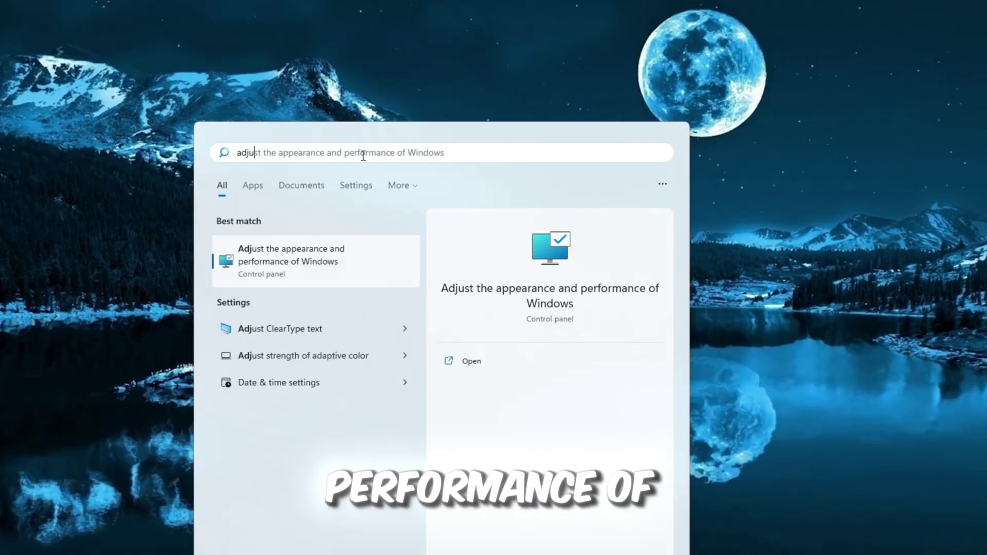
key("ctrl+a")
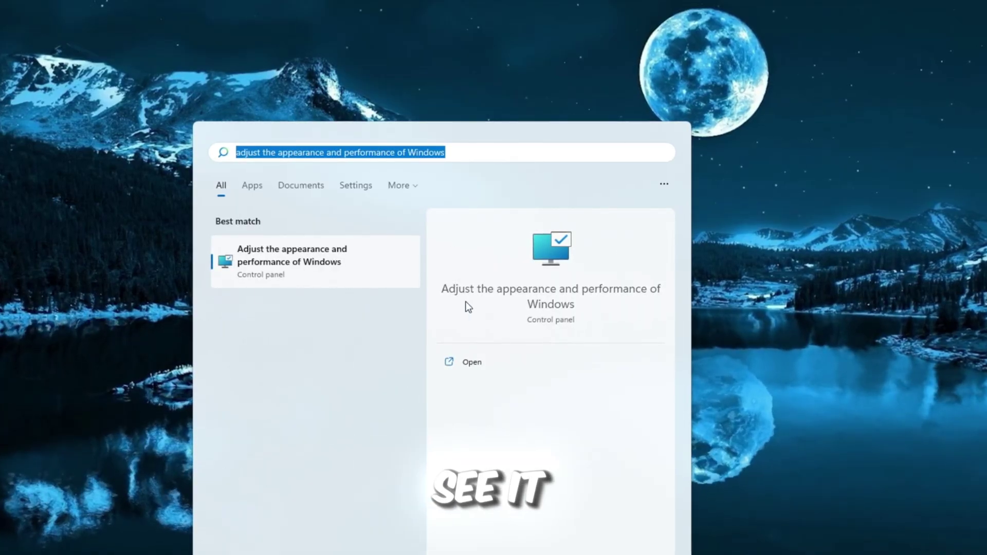
Choose 'Adjust for best performance', keeping only font edge smoothing and thumbnails instead of icons
left_click(519, 295)
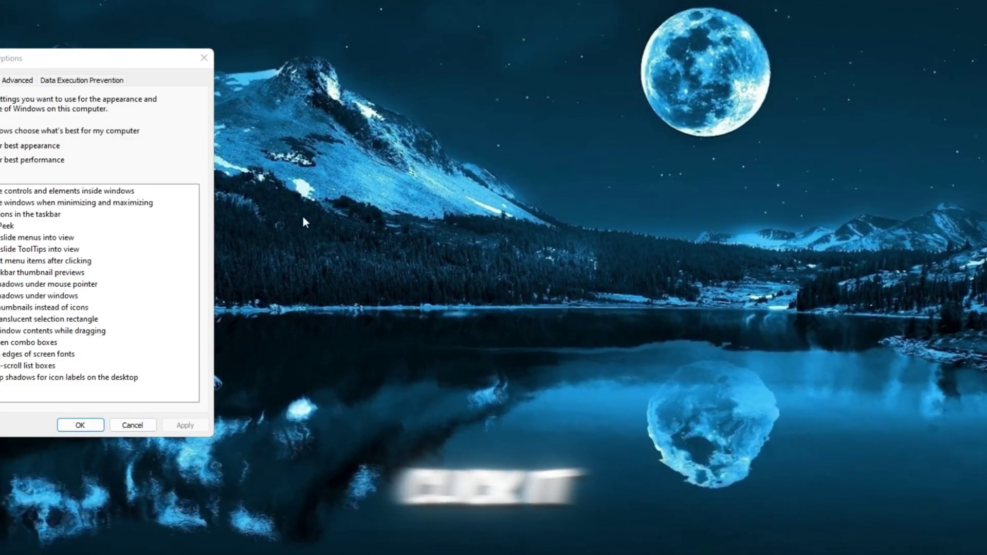
left_click_drag(55, 66, 452, 84)
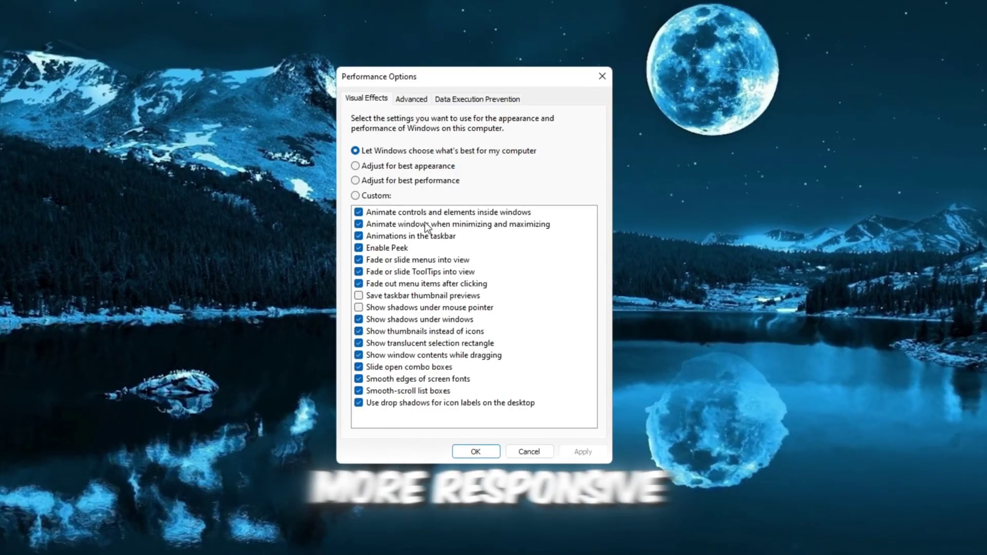
left_click(406, 181)
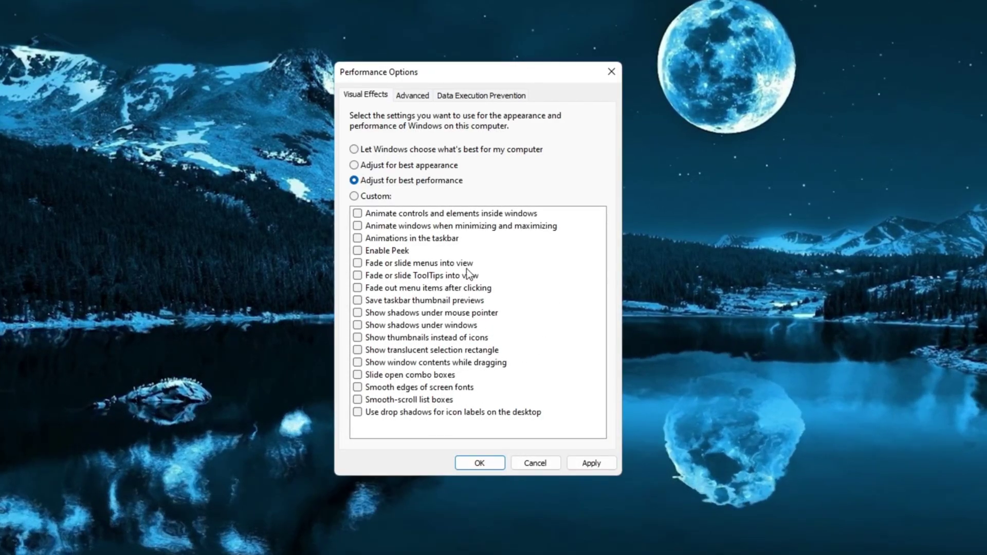
left_click(412, 387)
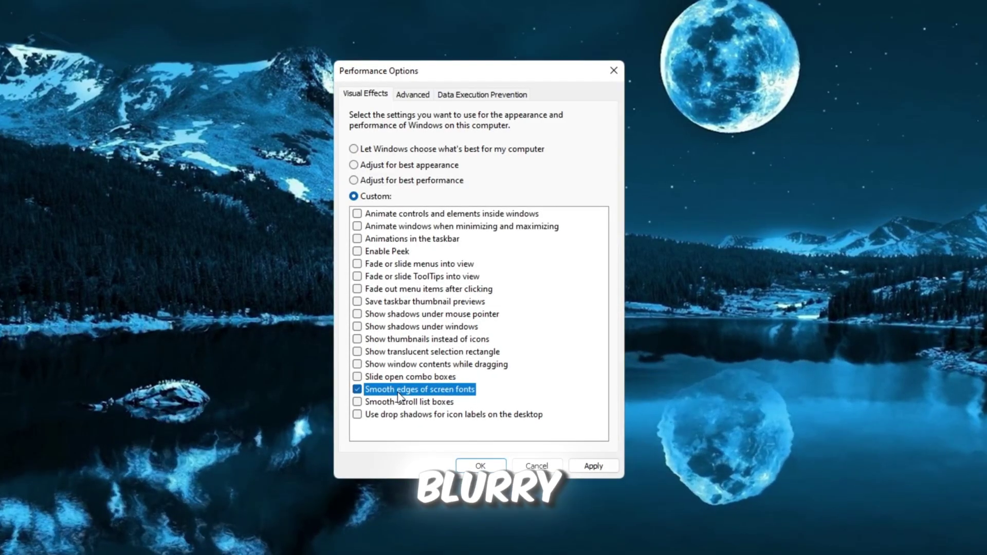
left_click(405, 341)
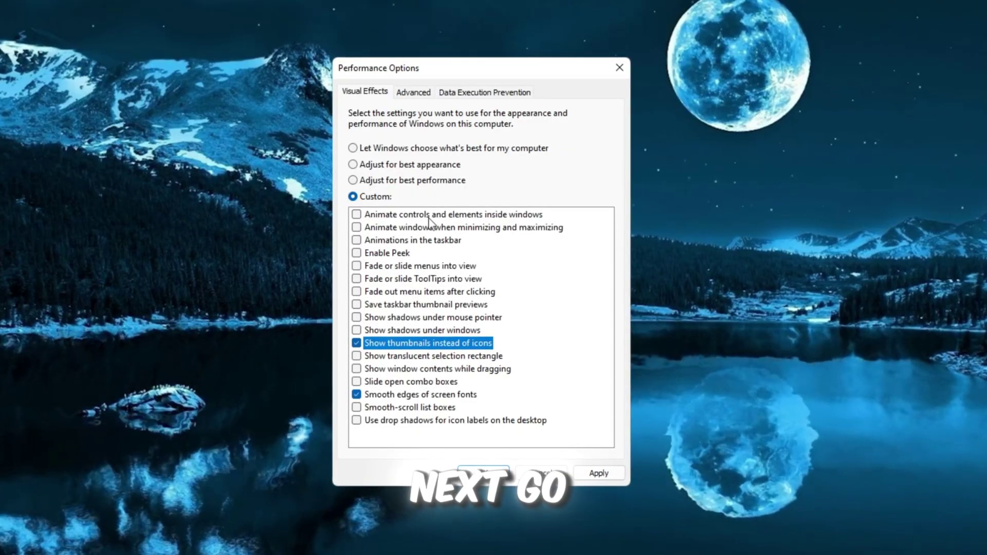
Switch Performance Options to its Advanced tab
left_click(409, 94)
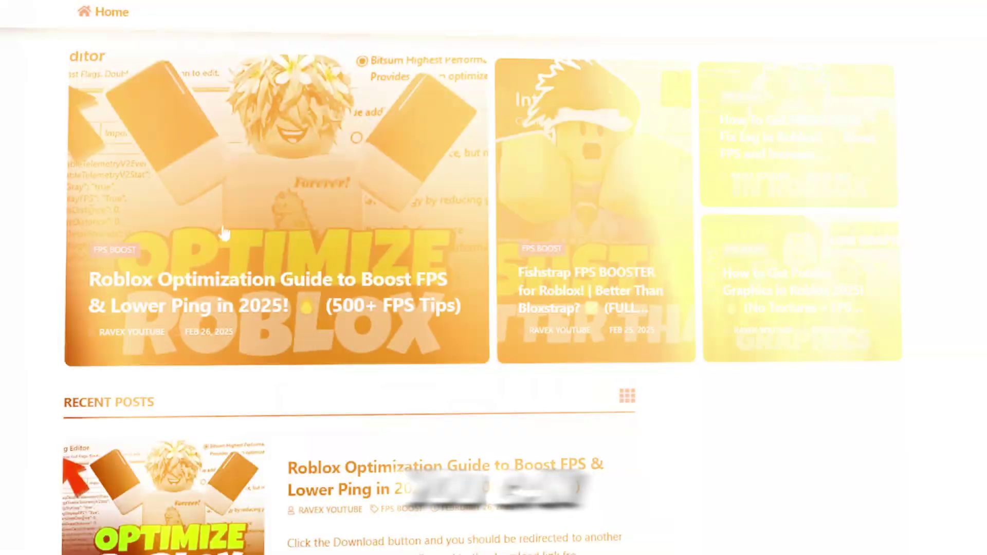
scroll(494, 277, "down", 10)
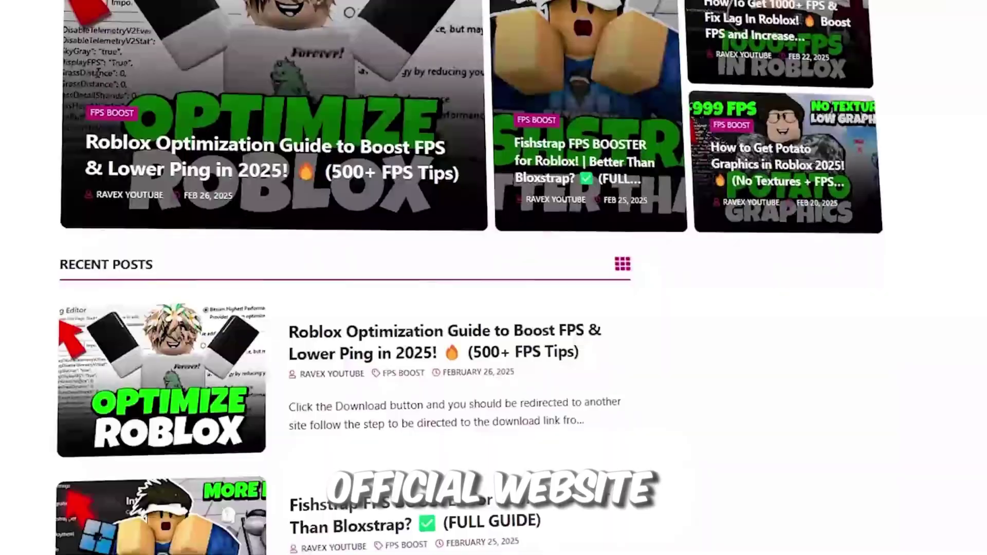
scroll(493, 278, "down", 3)
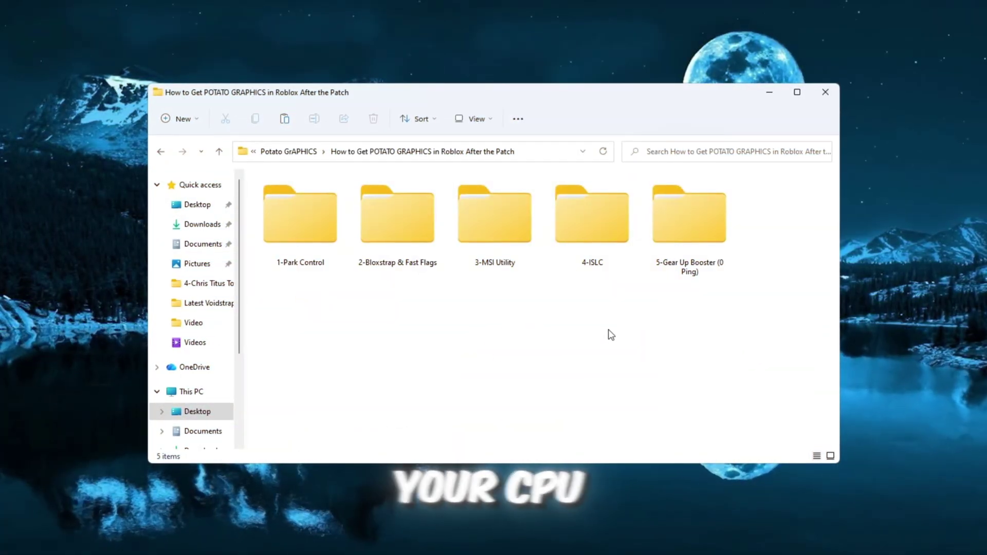
Open the 1-Park Control folder to reveal its parkcontrolsetup64.exe installer
left_click(286, 254)
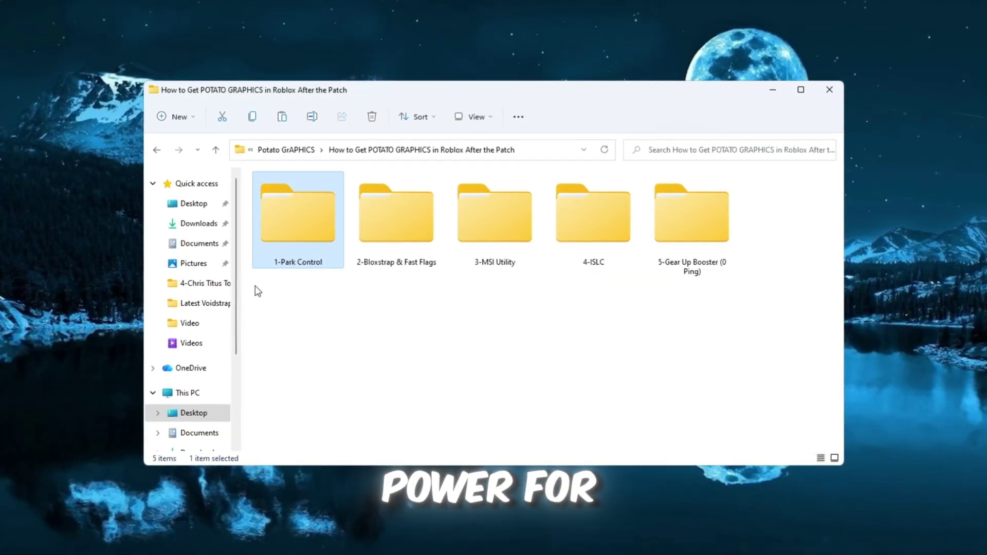
double_click(310, 230)
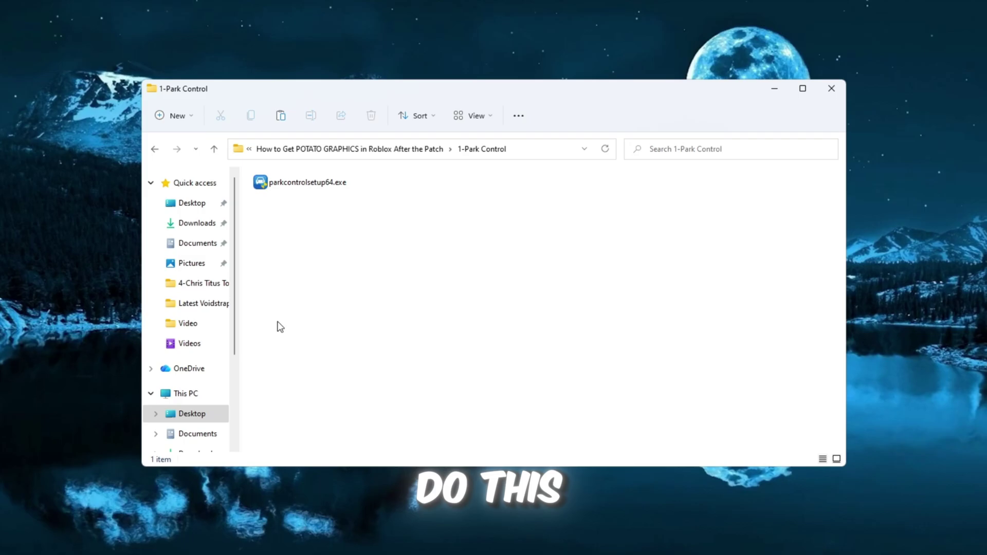
left_click_drag(375, 264, 282, 190)
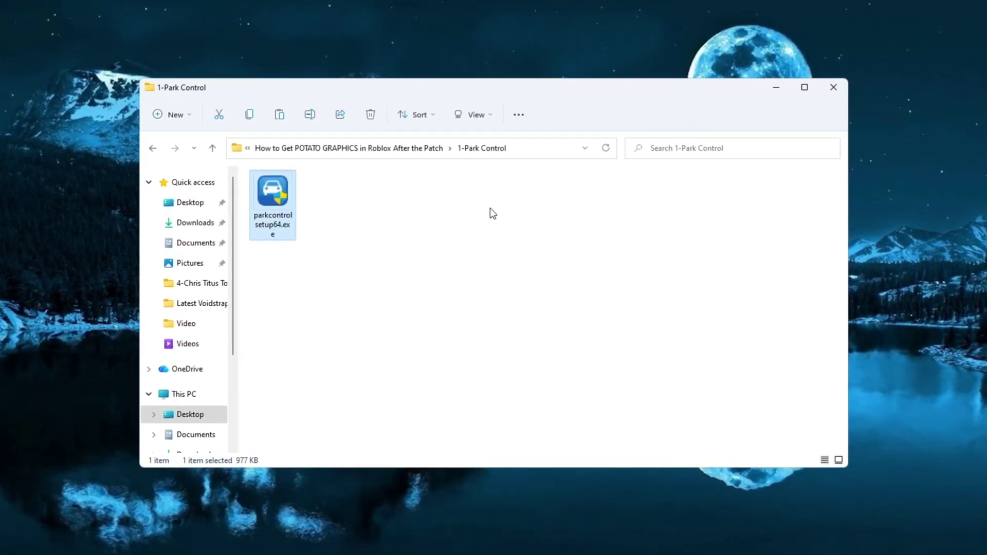
scroll(489, 214, "up", 4, "ctrl")
left_click(541, 355)
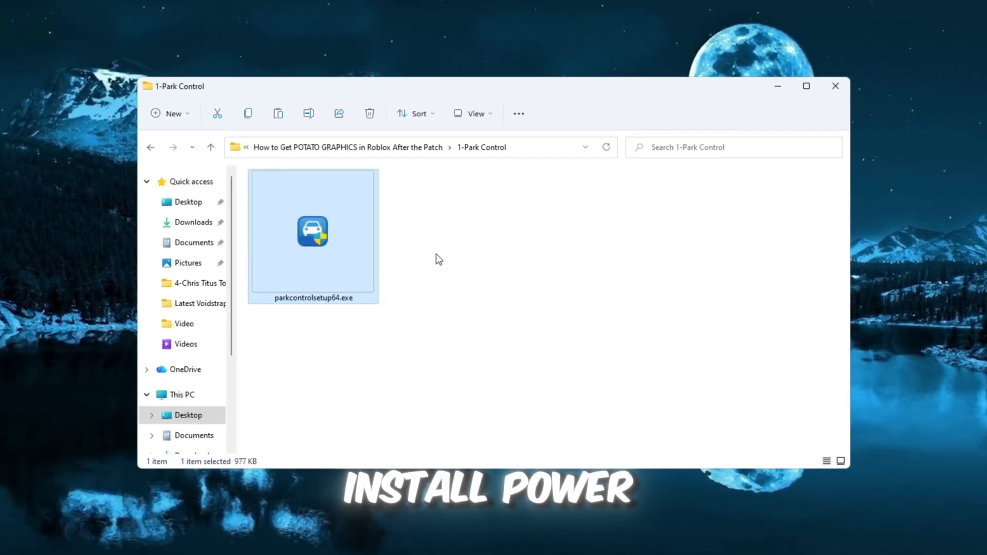
Launch ParkControl via a 'park' search and select the Bitsum Highest Performance power profile
left_click(770, 93)
key("super")
type("p")
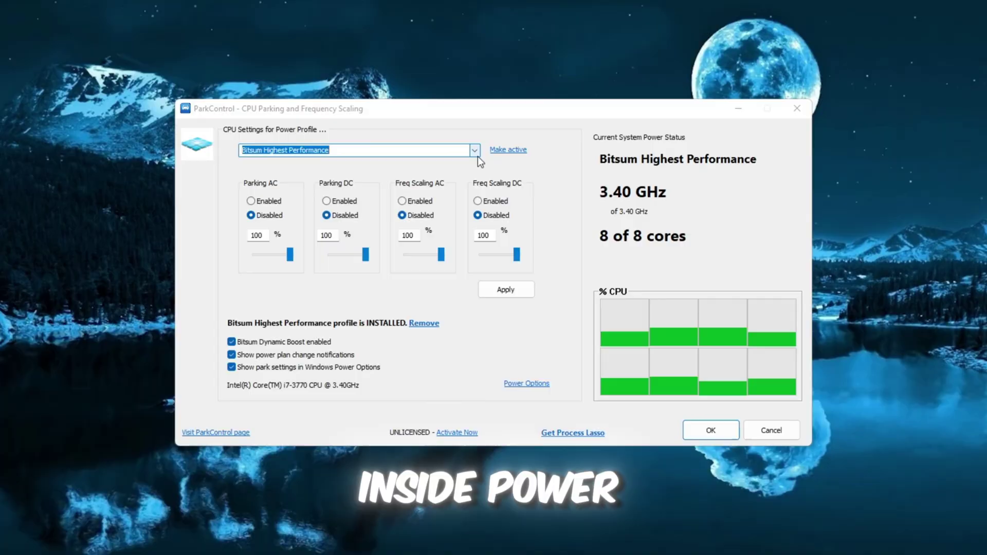
left_click(436, 154)
key("ctrl+a")
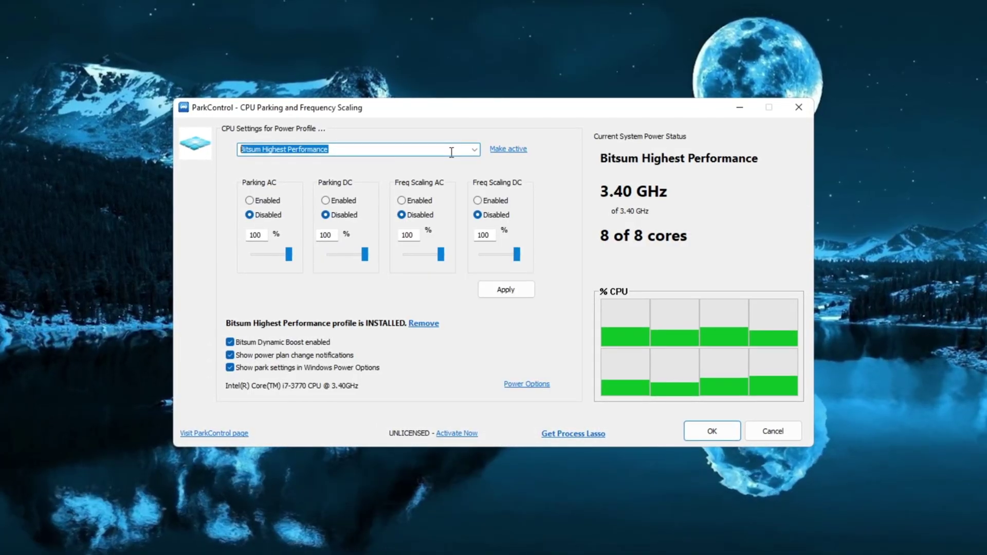
left_click(475, 150)
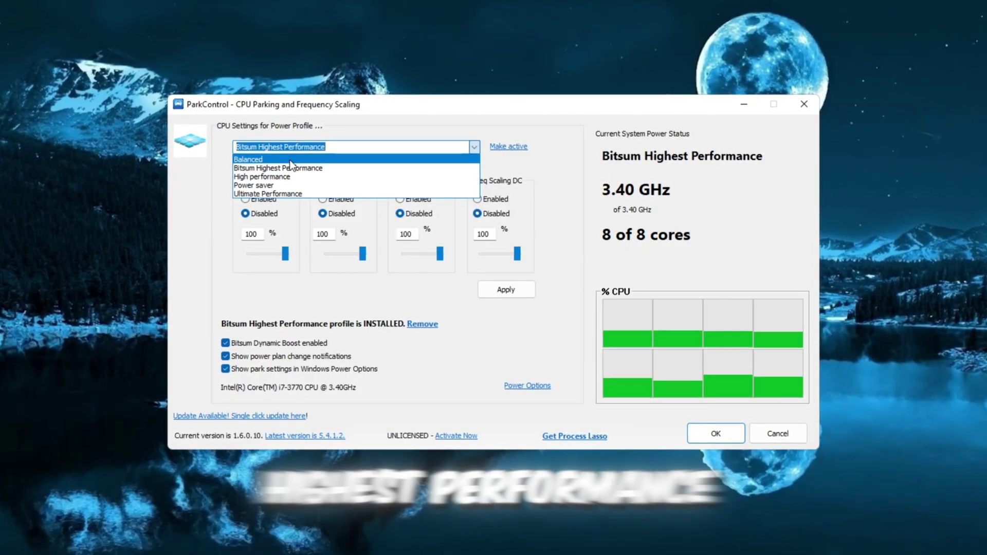
left_click(277, 167)
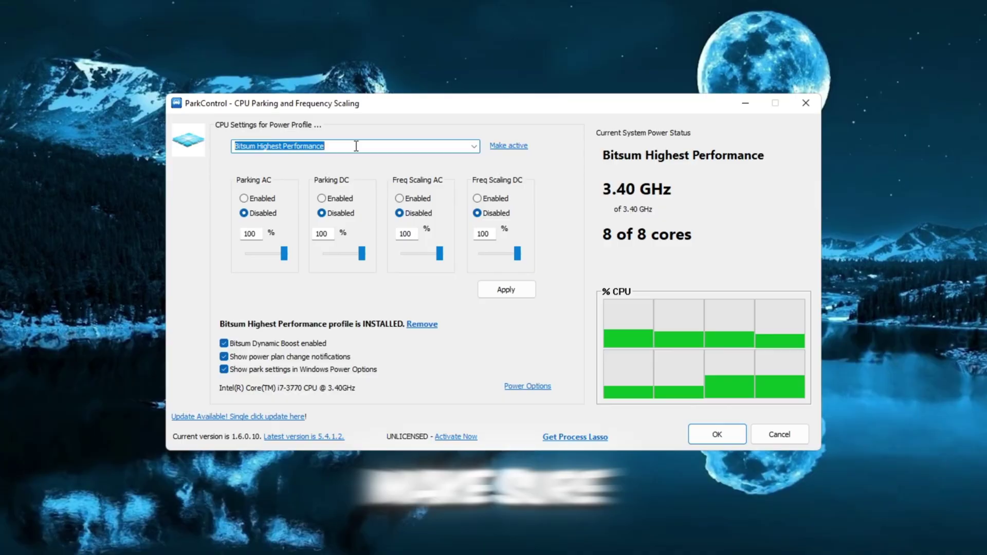
left_click(349, 146)
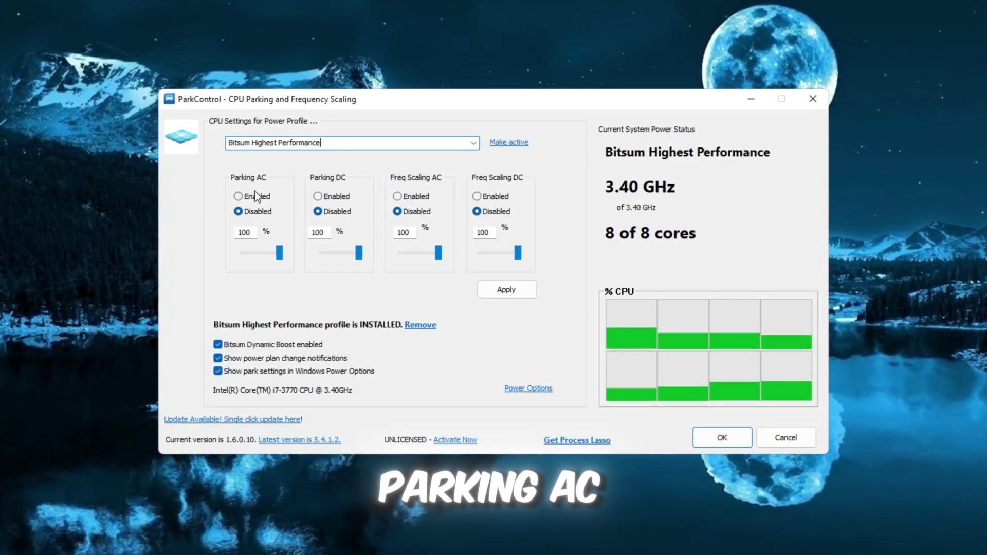
Enter 100 for ParkControl's Parking AC percentage and select the Freq Scaling AC value
double_click(243, 232)
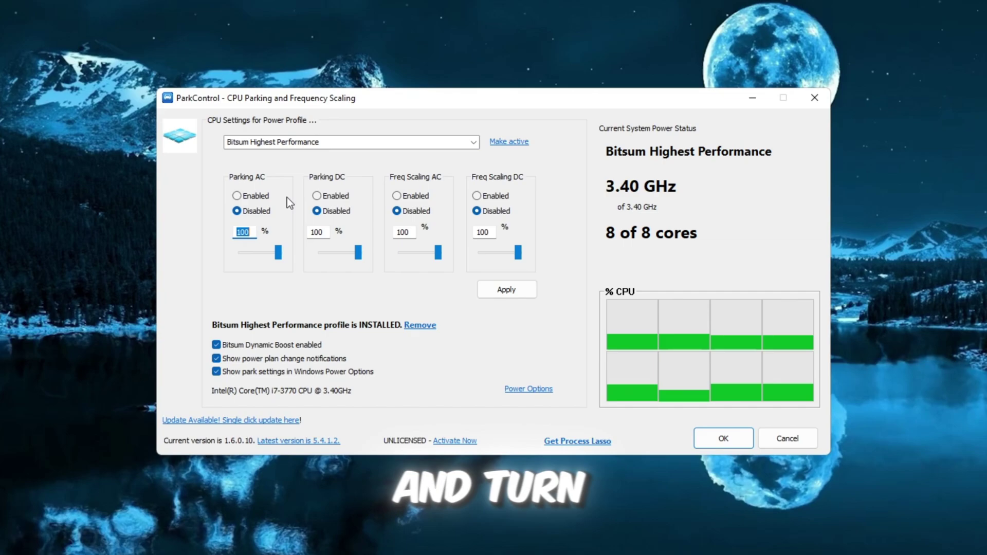
type("100")
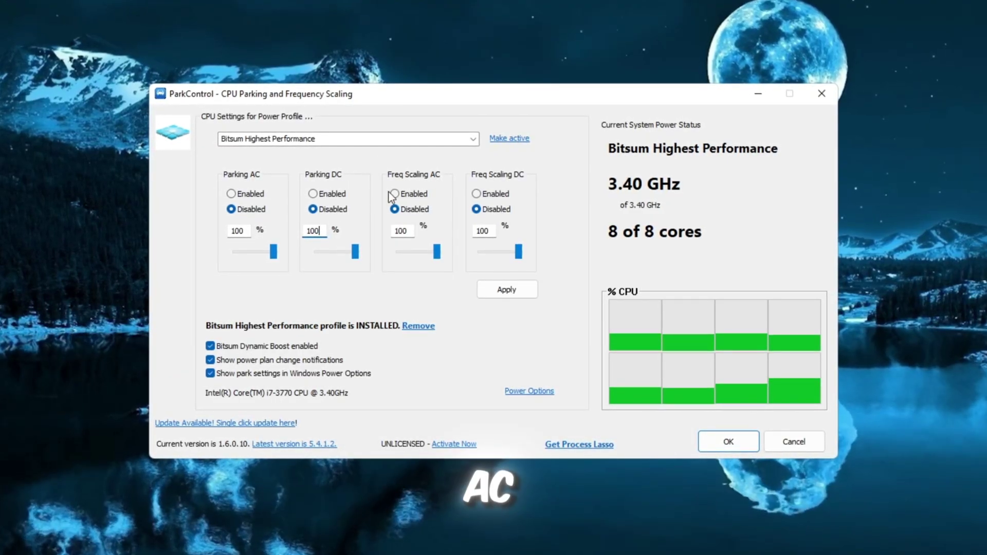
double_click(406, 230)
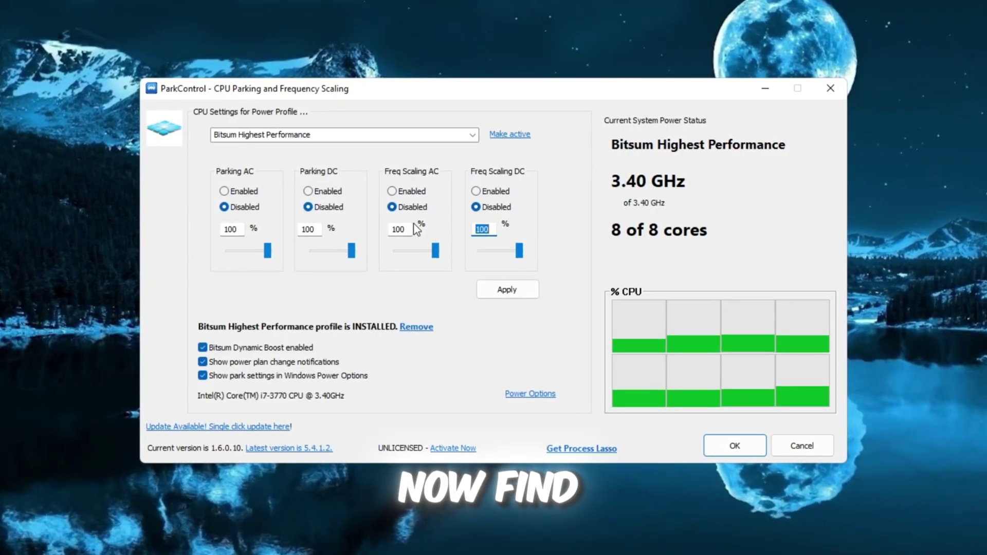
mouse_move(220, 354)
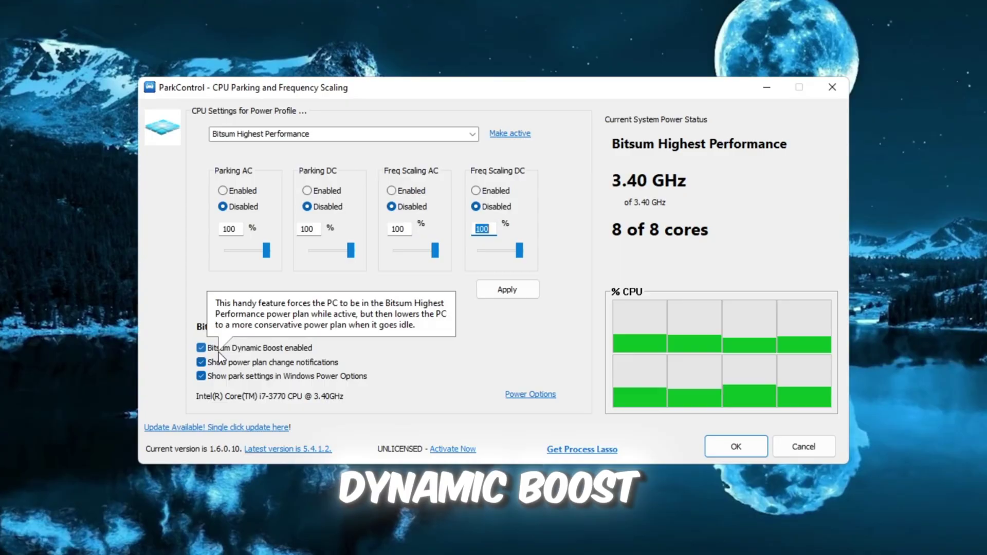
mouse_move(240, 348)
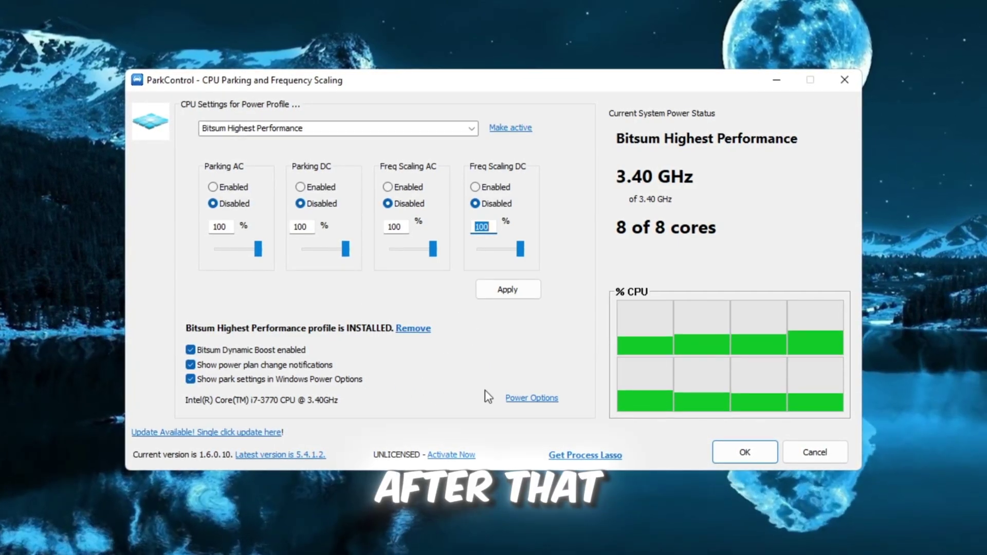
left_click(534, 399)
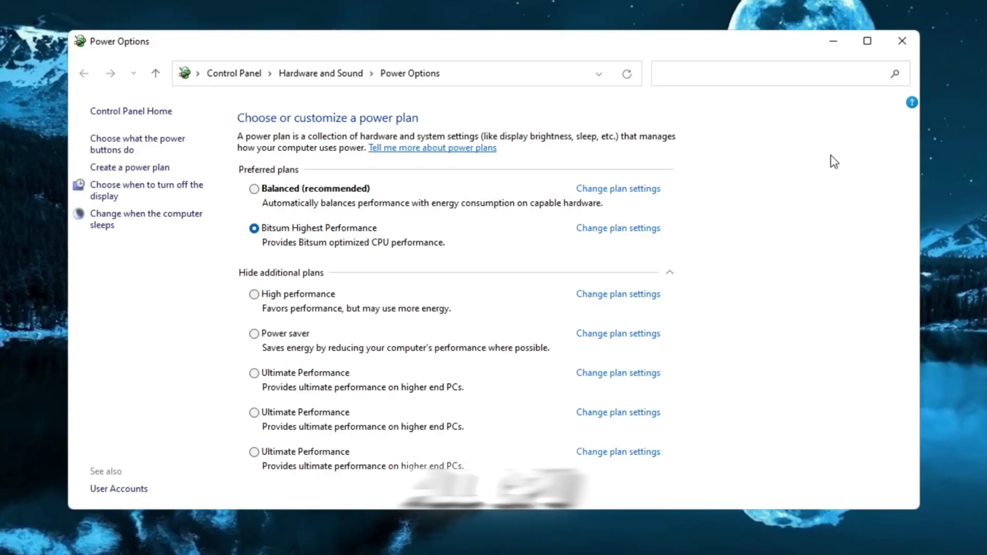
left_click(904, 46)
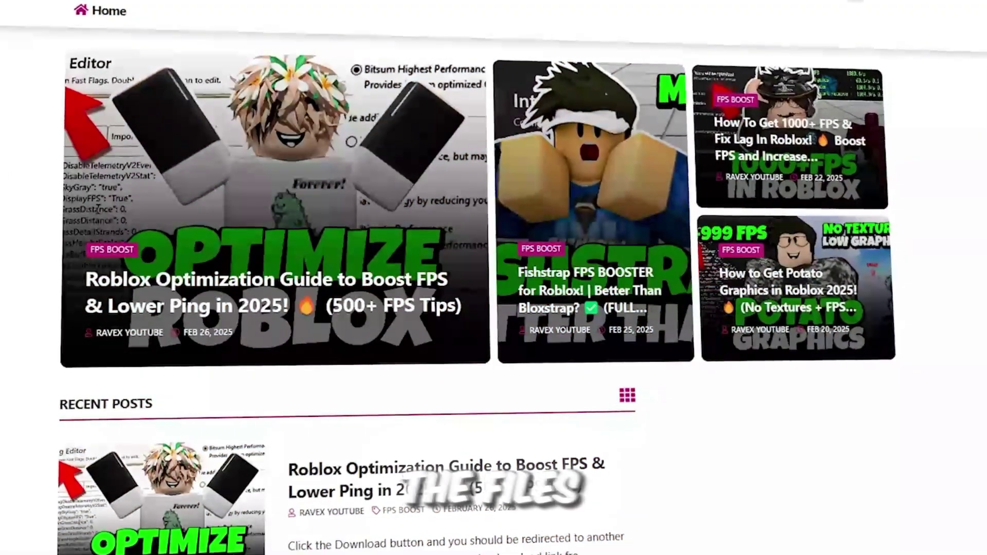
Scroll the blog homepage past the featured posts down to Recent Posts
scroll(494, 278, "down", 8)
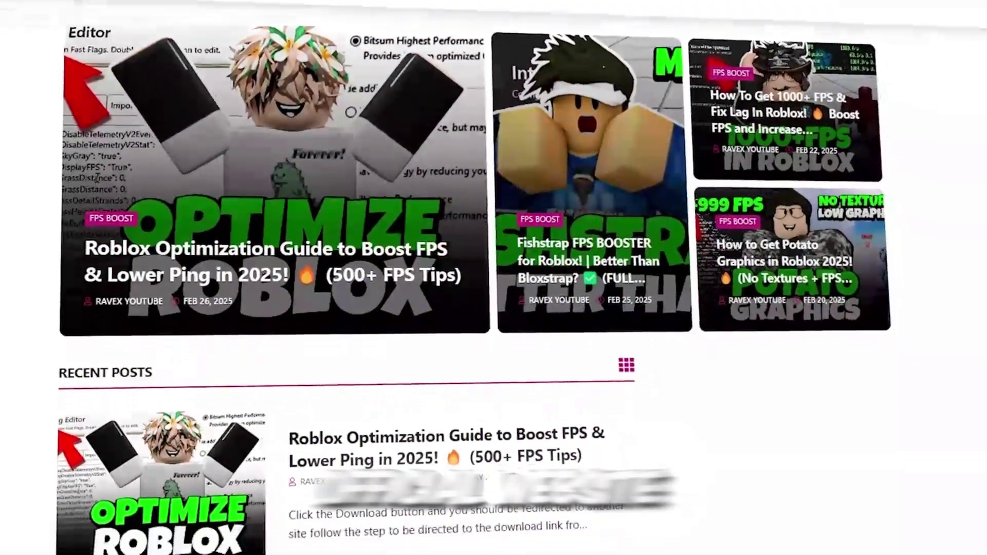
scroll(339, 278, "down", 4)
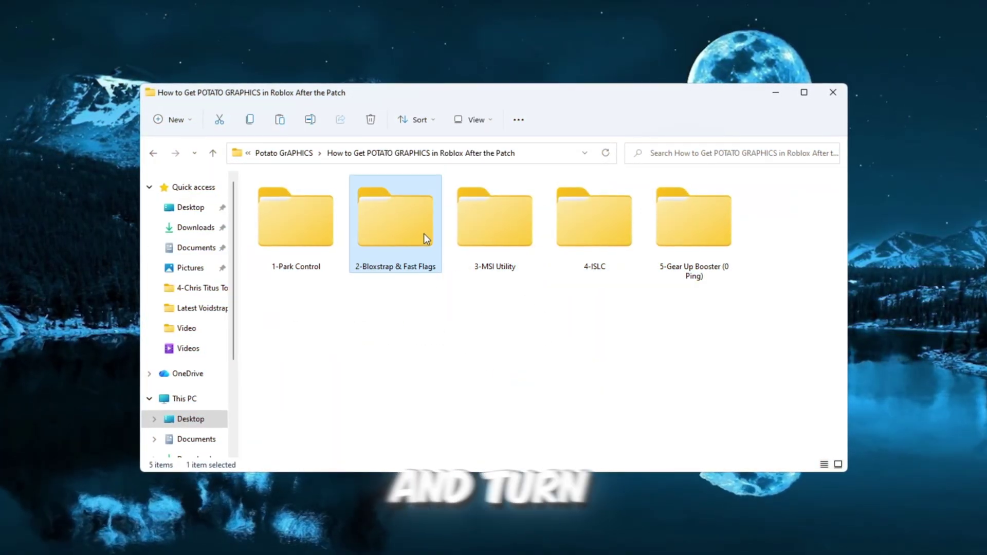
Open the 2-Bloxstrap & Fast Flags folder, select its two files, then launch Bloxstrap from Start
double_click(403, 225)
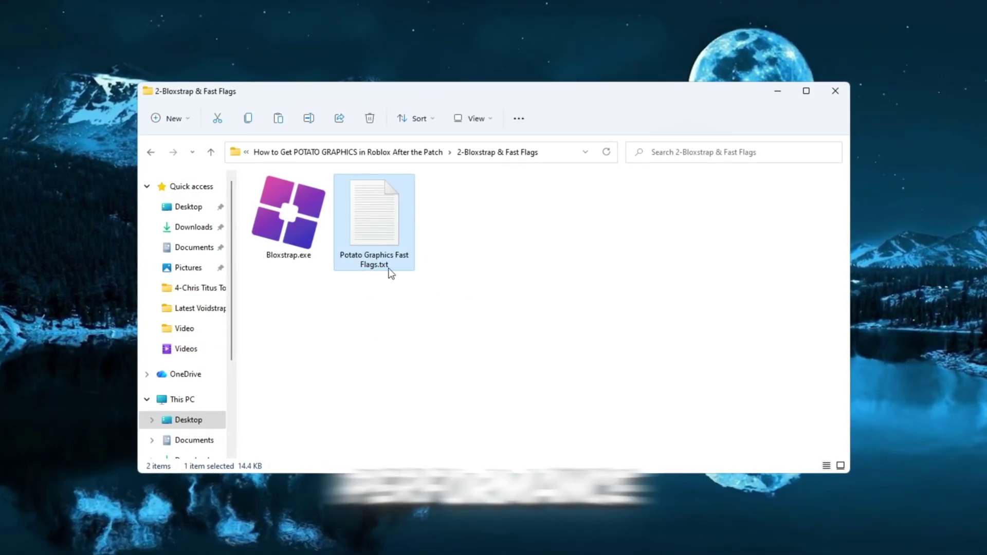
left_click_drag(570, 311, 252, 178)
left_click_drag(510, 329, 317, 201)
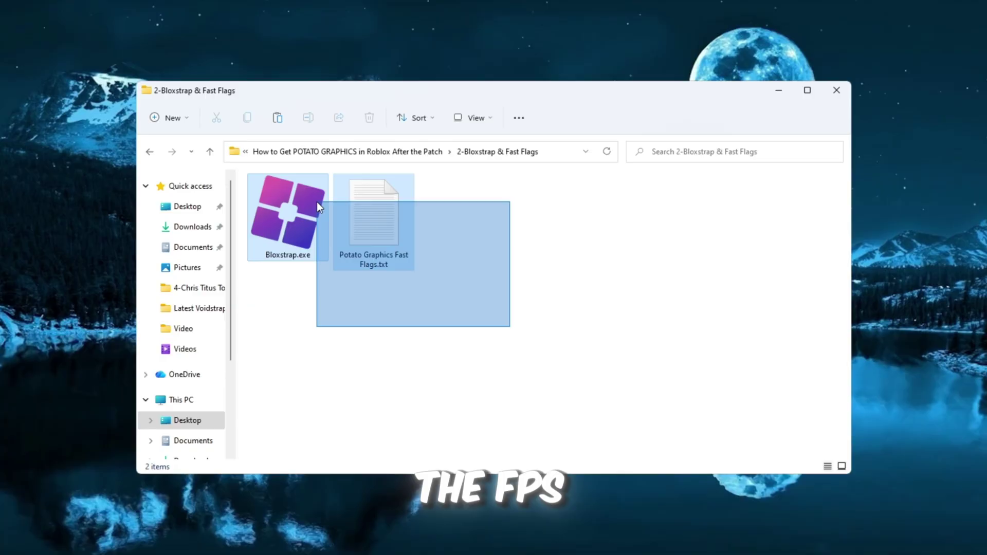
left_click_drag(547, 255, 288, 200)
left_click_drag(549, 360, 257, 261)
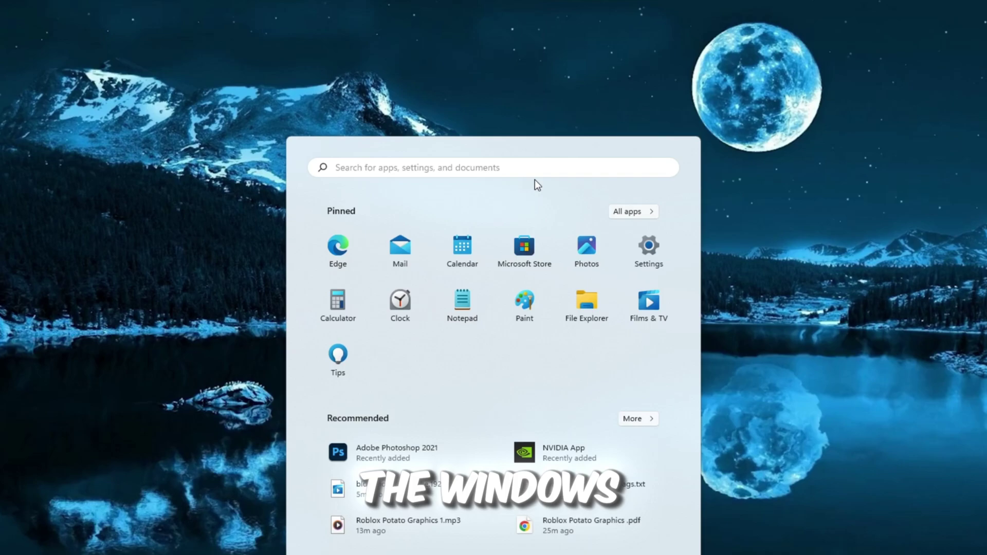
type("bloxstrap")
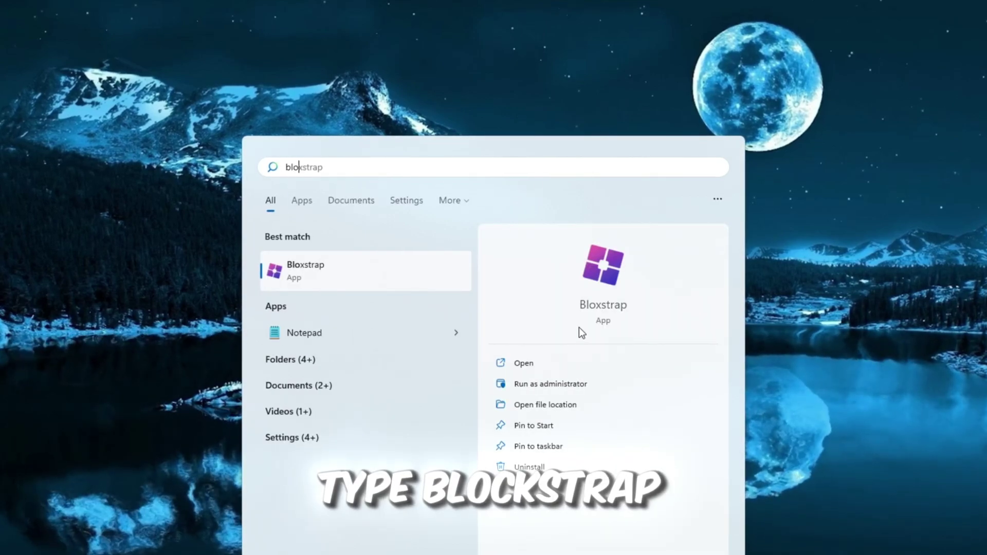
left_click(603, 314)
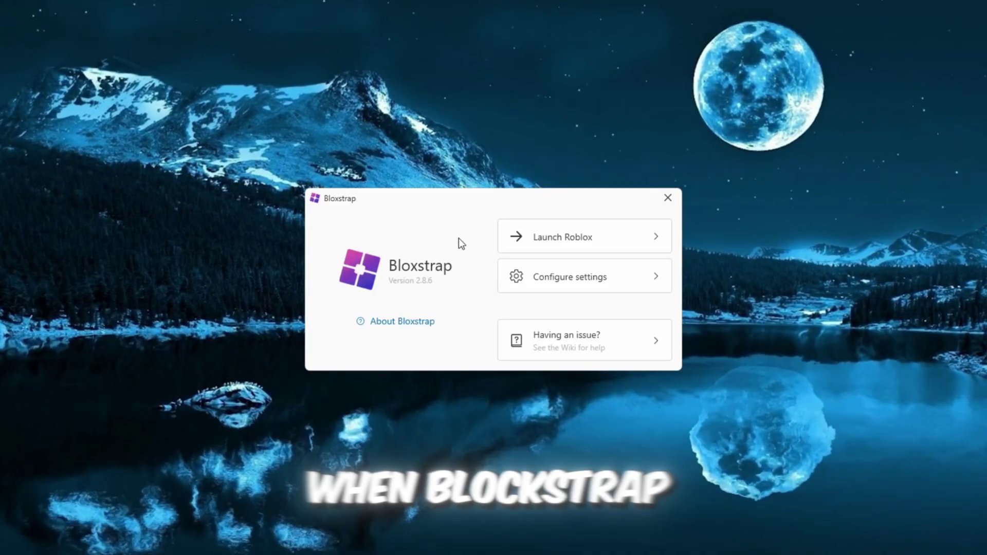
Reach the Import JSON dialog of Bloxstrap's Fast Flag Editor, then return to the Fast Flags folder
left_click(567, 276)
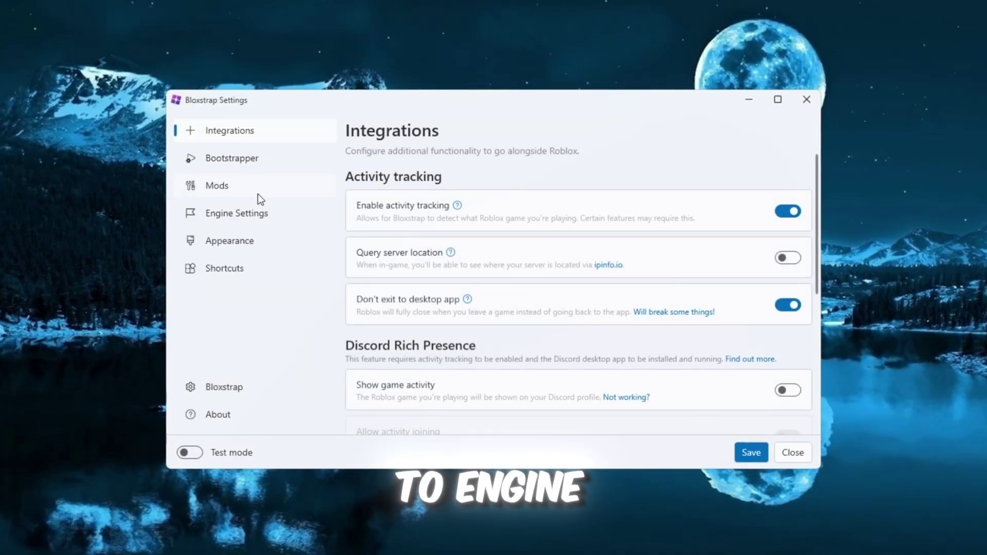
left_click(224, 213)
scroll(500, 267, "down", 8)
scroll(501, 270, "down", 3)
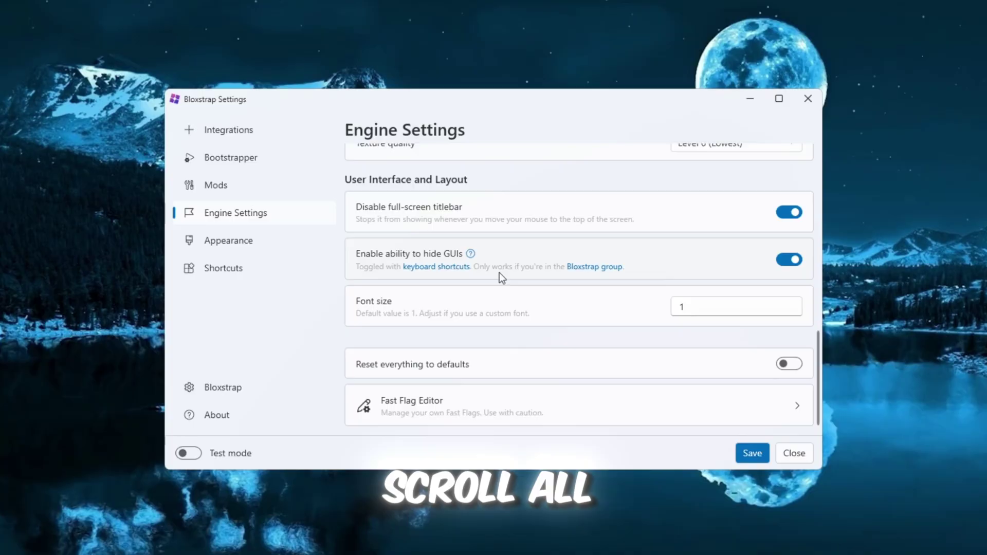
left_click(406, 405)
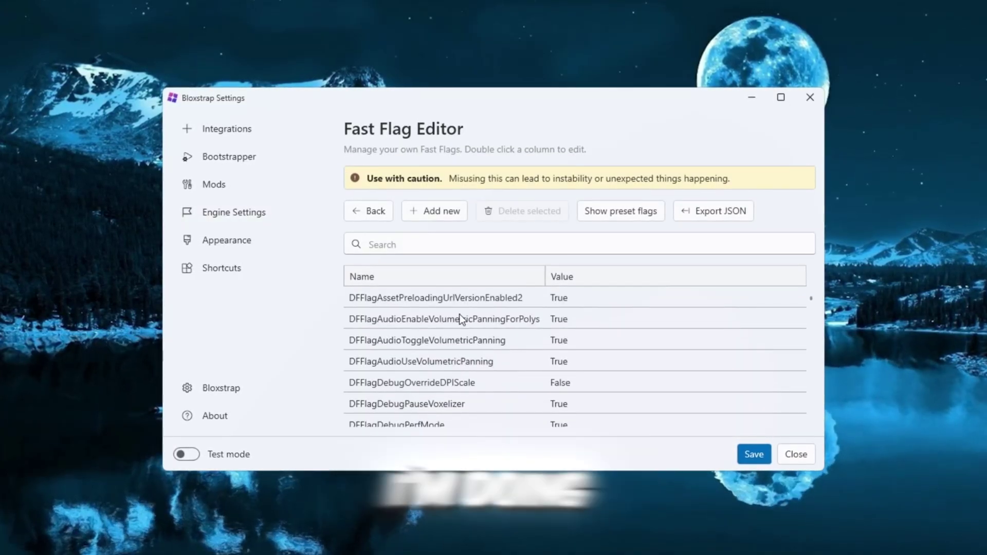
left_click(433, 212)
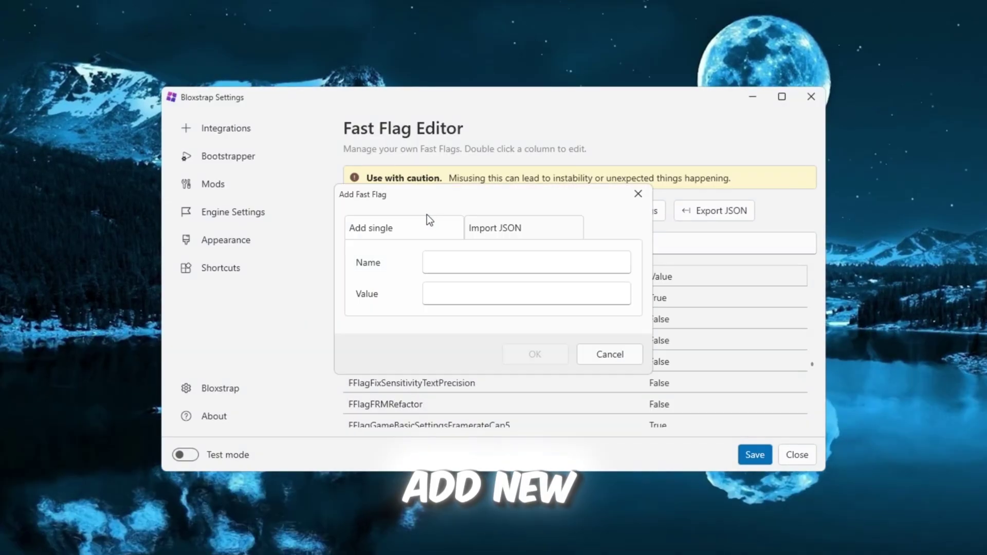
left_click(484, 229)
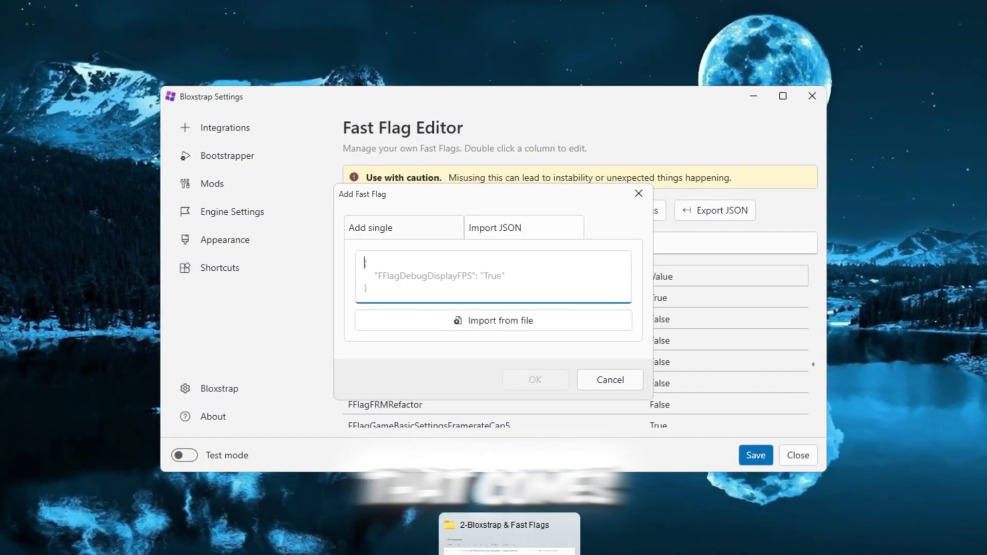
left_click(483, 551)
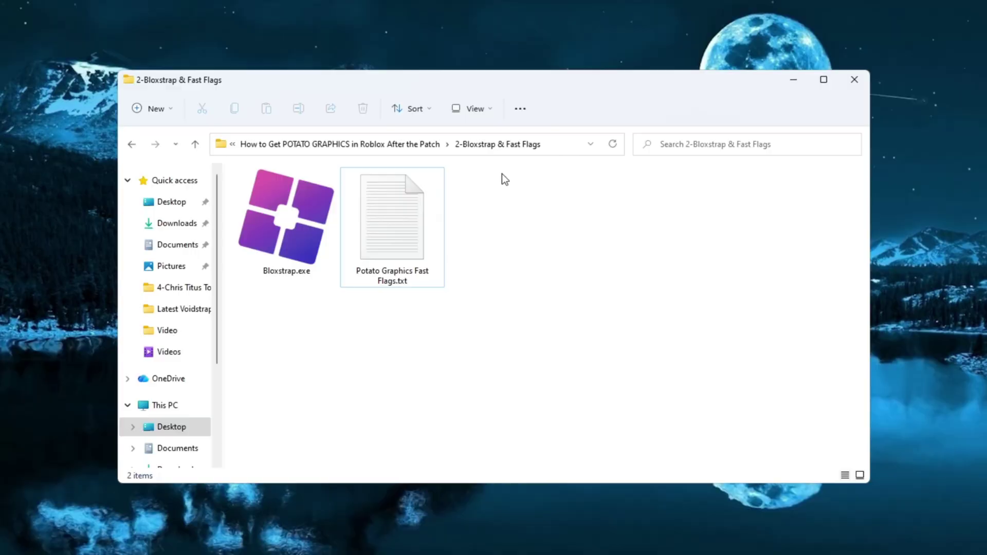
Open Potato Graphics Fast Flags.txt in Notepad and copy its whole fast-flag JSON list
double_click(402, 221)
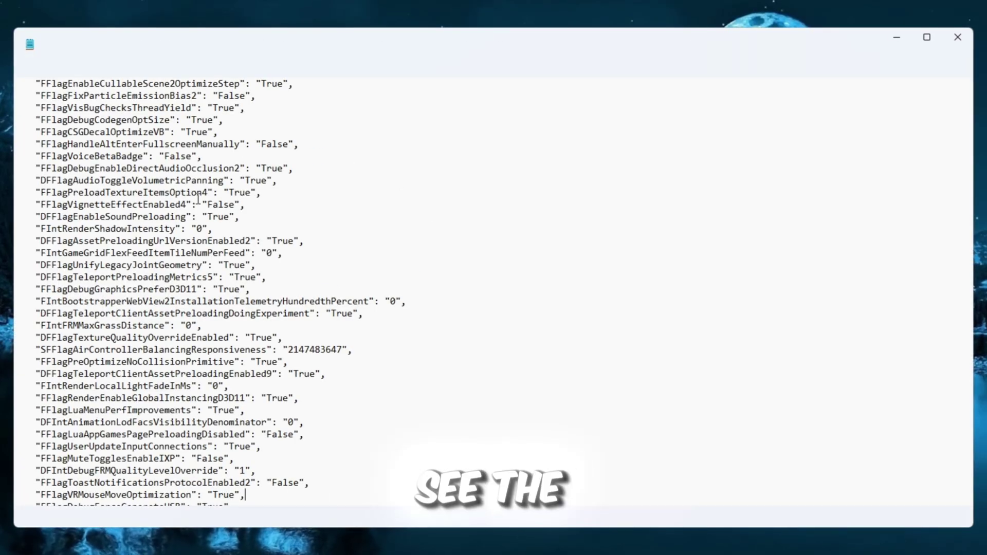
scroll(175, 266, "down", 4)
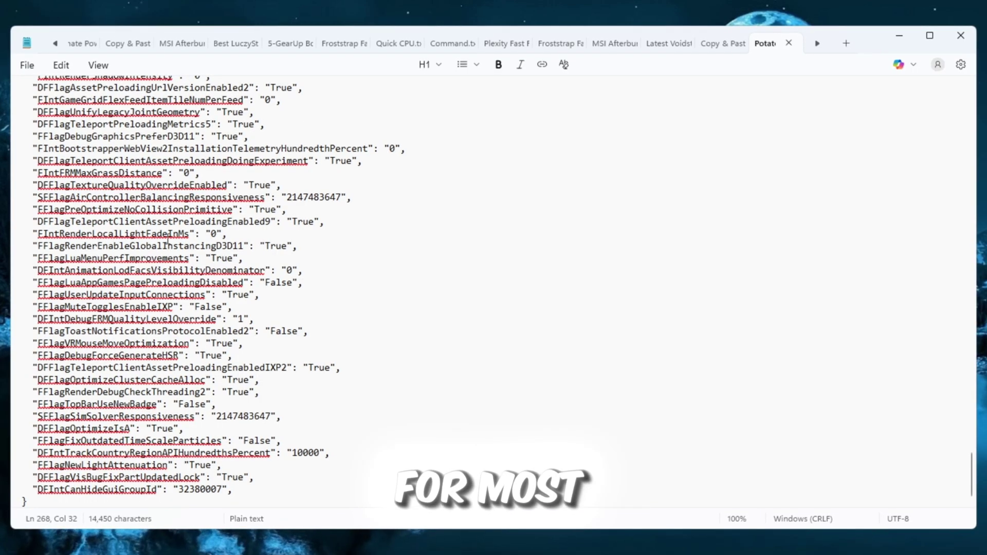
left_click_drag(327, 284, 180, 294)
right_click(173, 194)
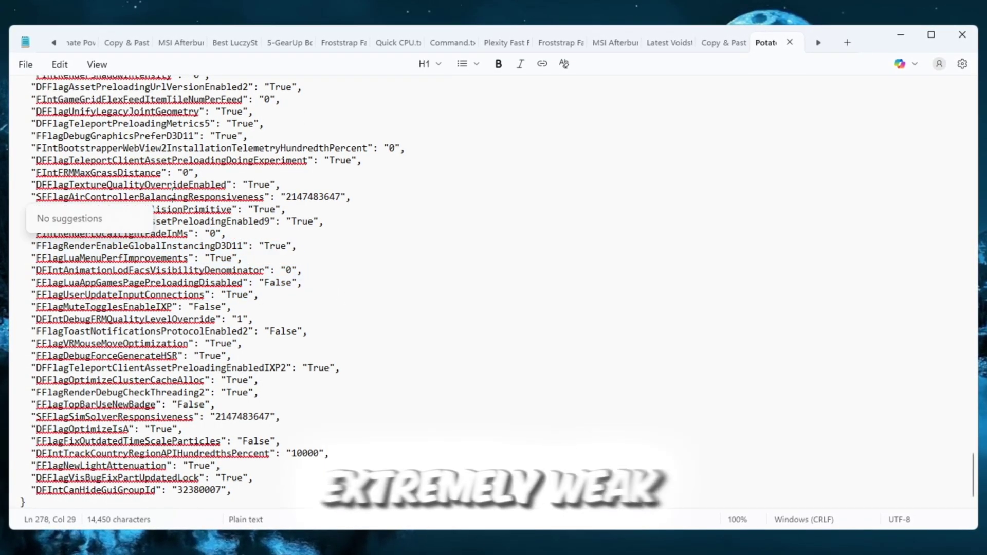
key("ctrl+a")
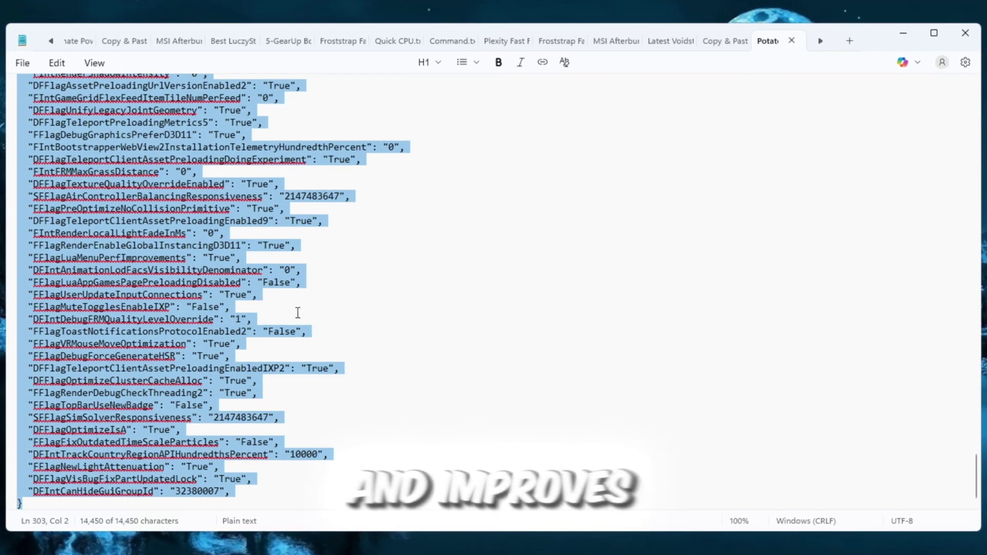
right_click(228, 203)
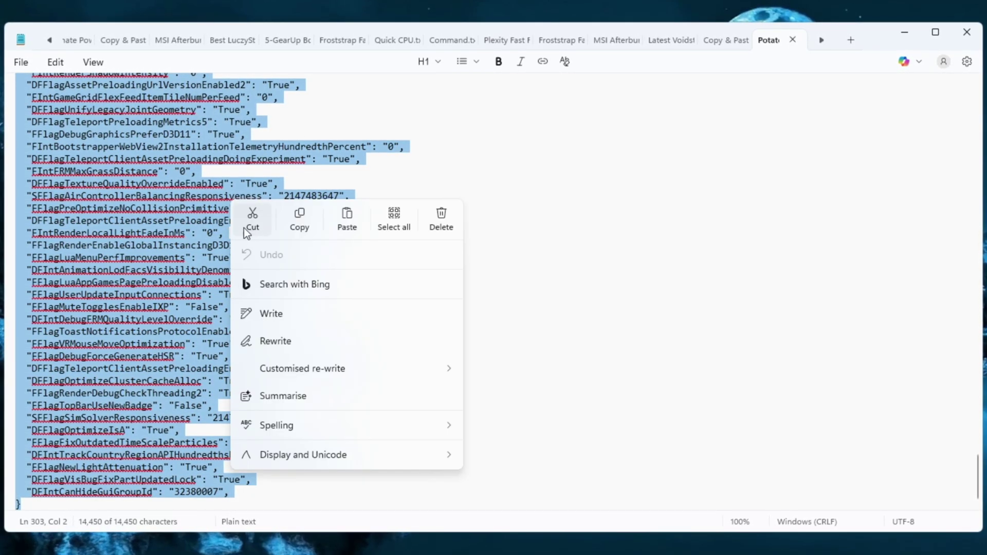
left_click(300, 231)
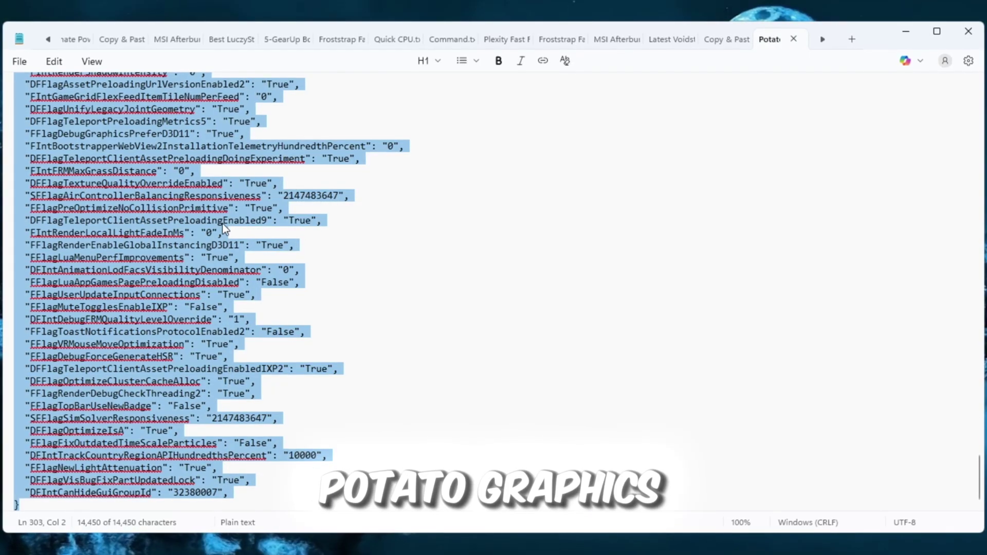
right_click(186, 214)
left_click(254, 230)
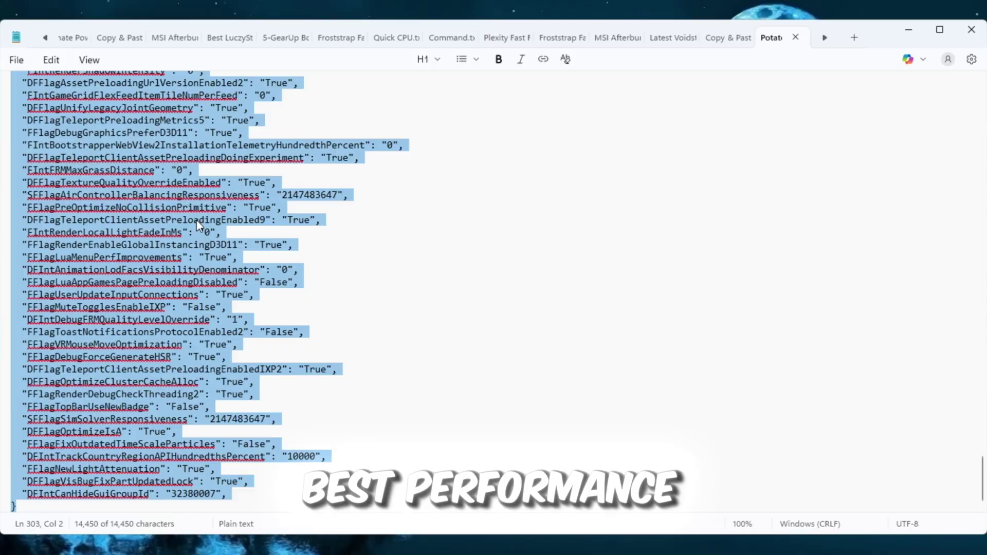
right_click(189, 208)
left_click(255, 227)
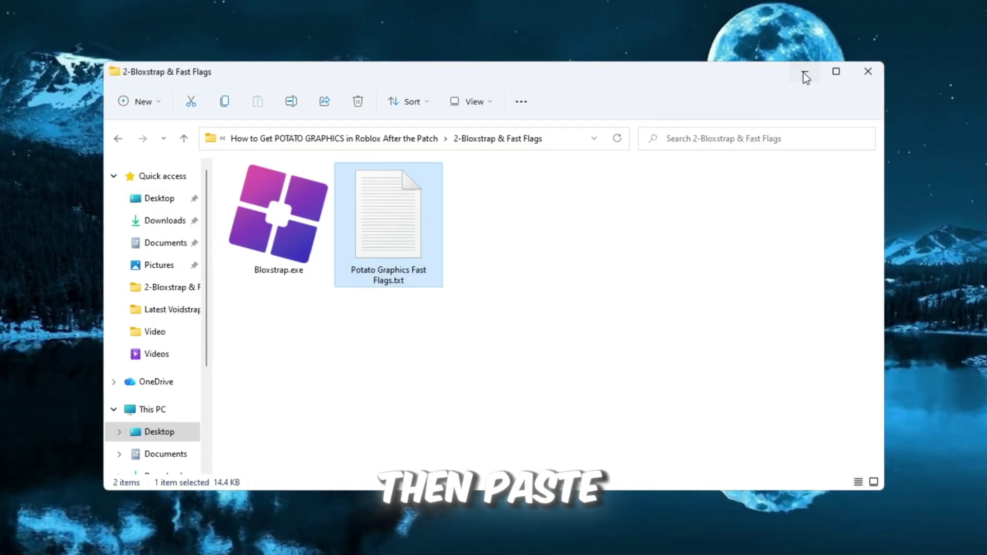
Paste and import the Potato Graphics flags, accepting the size warning and overwriting existing flags
left_click(805, 76)
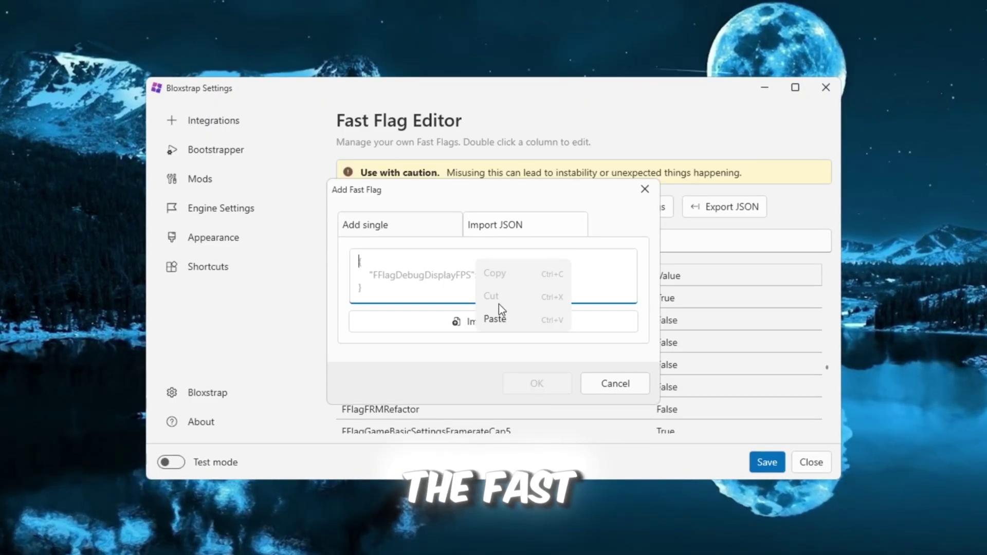
left_click(496, 316)
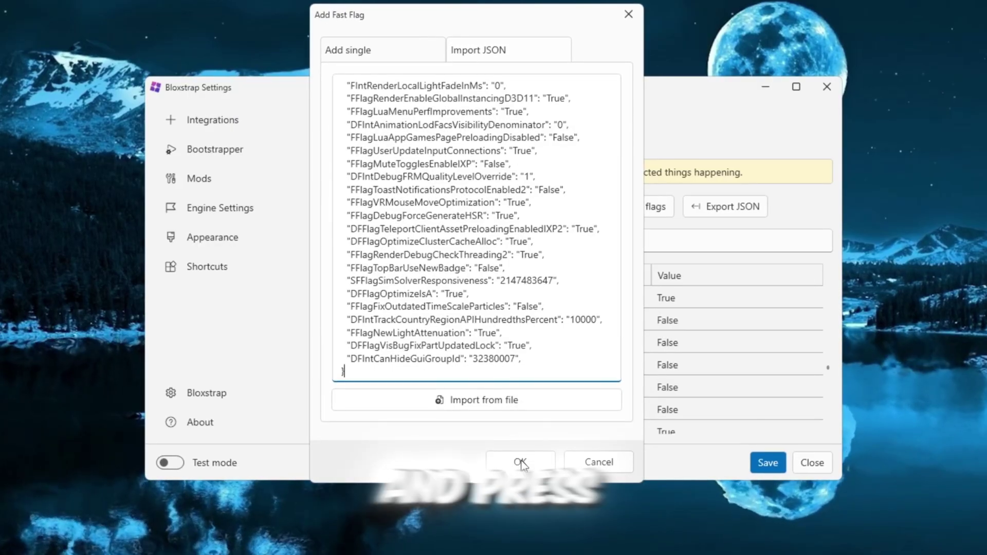
left_click(520, 462)
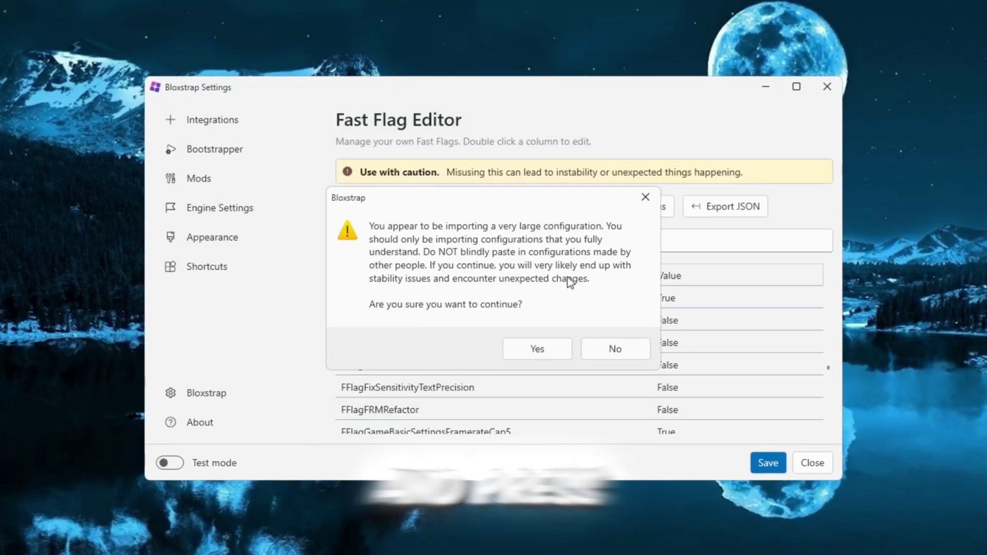
left_click(526, 355)
left_click(537, 447)
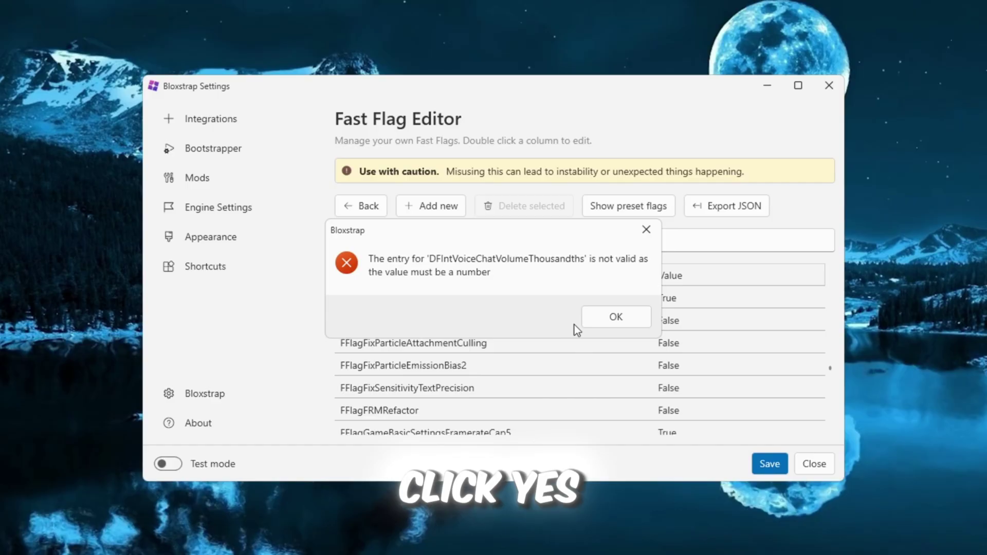
left_click(581, 323)
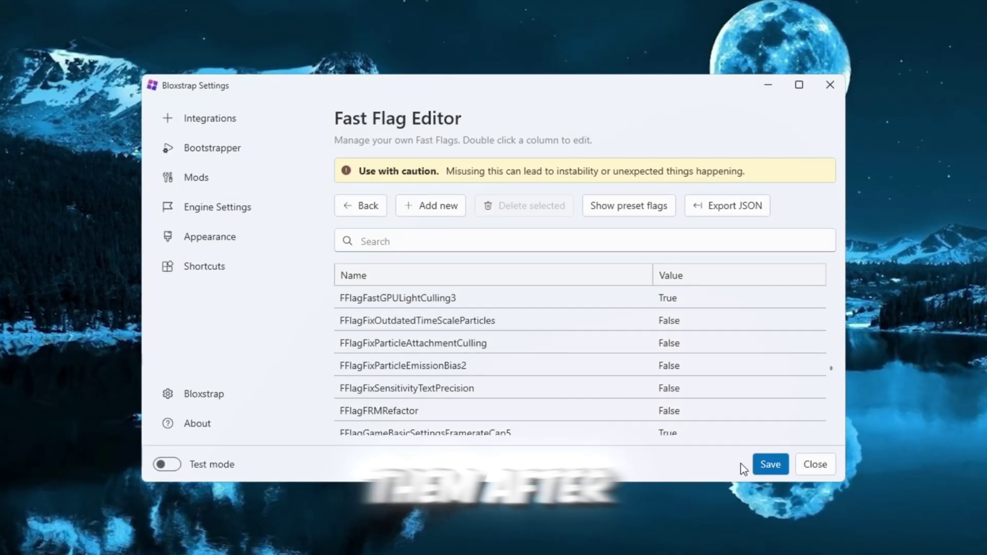
Save the Fast Flag Editor changes and scroll through the imported flag list
left_click(757, 466)
scroll(582, 318, "down", 3)
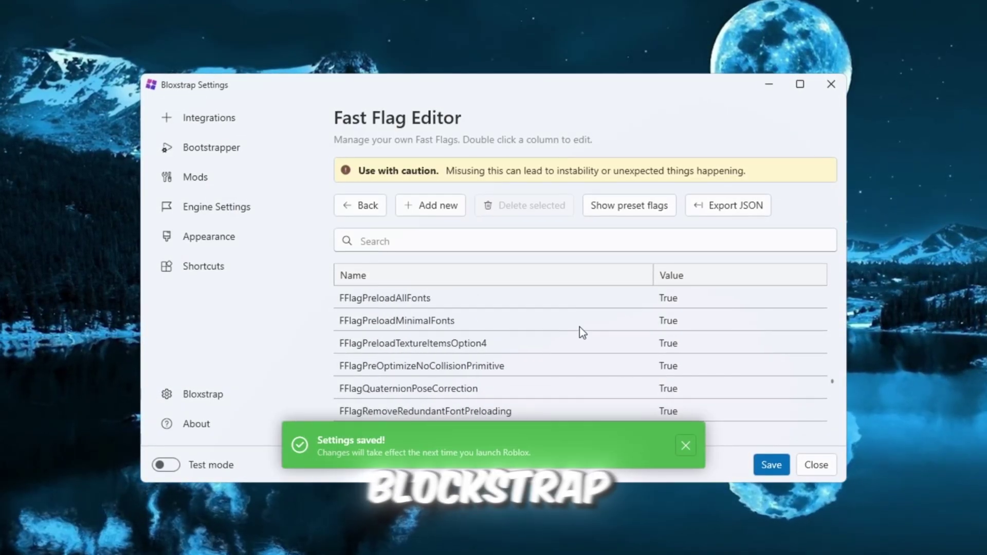
scroll(555, 311, "down", 10)
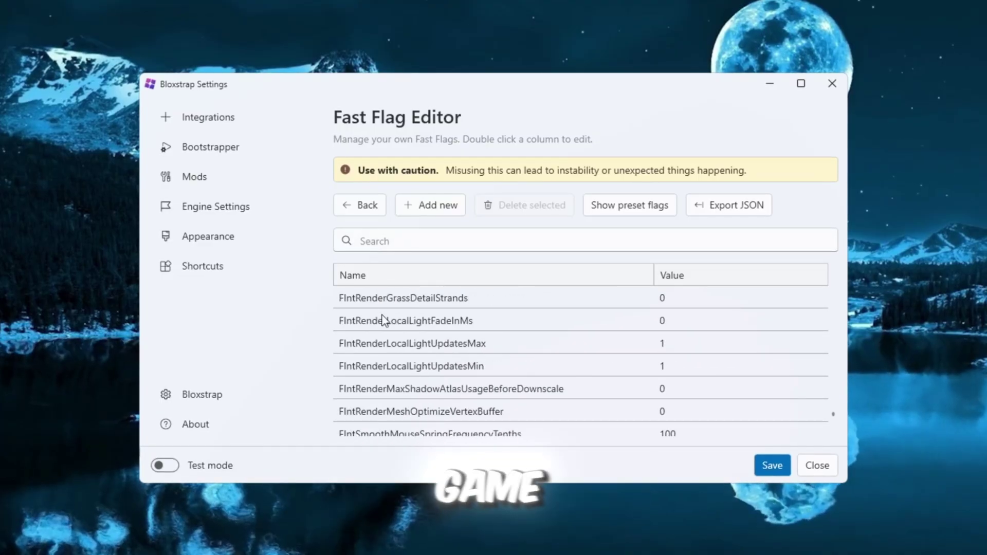
scroll(422, 365, "down", 5)
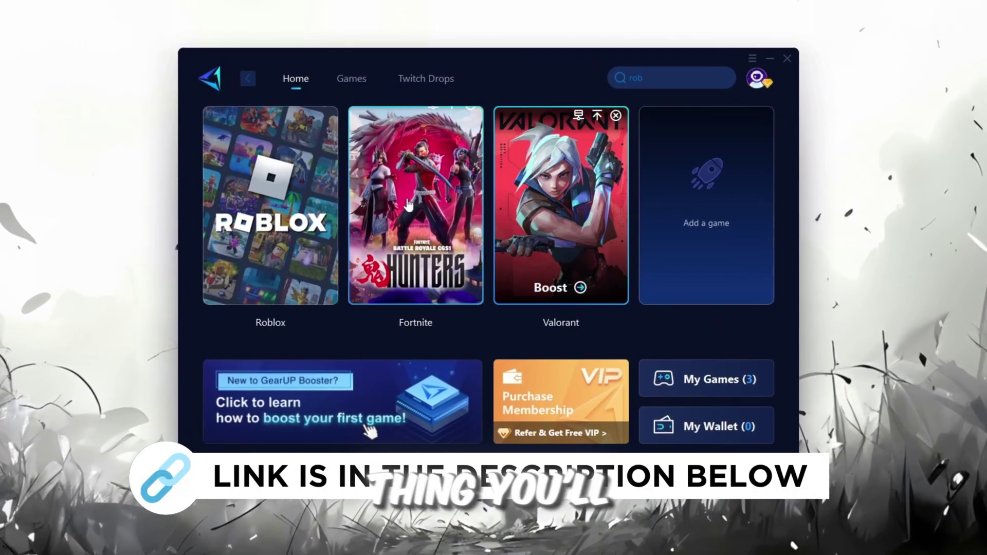
View the GearUP profile card and Games catalog, then go back to the Home screen
left_click(758, 79)
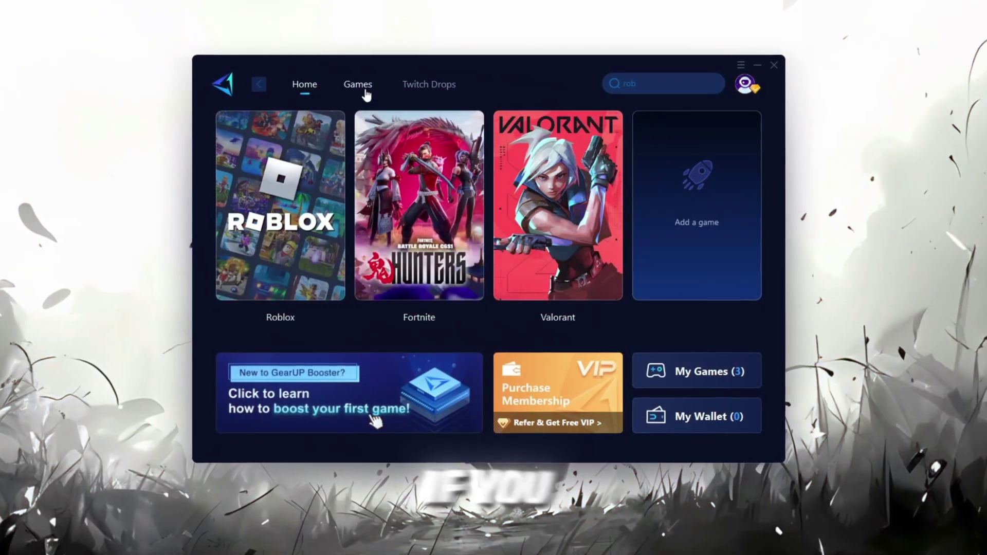
left_click(340, 69)
scroll(479, 271, "down", 5)
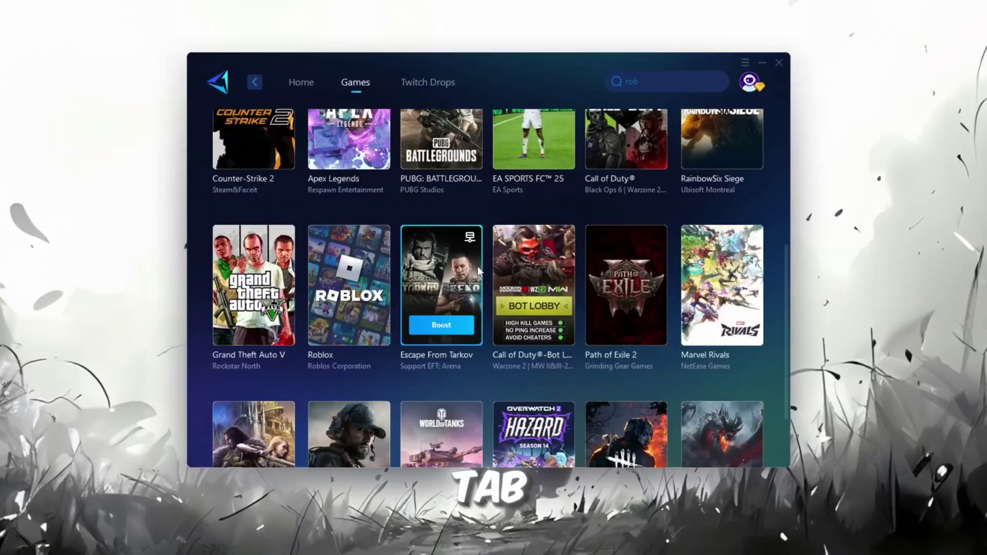
scroll(478, 270, "down", 3)
scroll(566, 200, "up", 8)
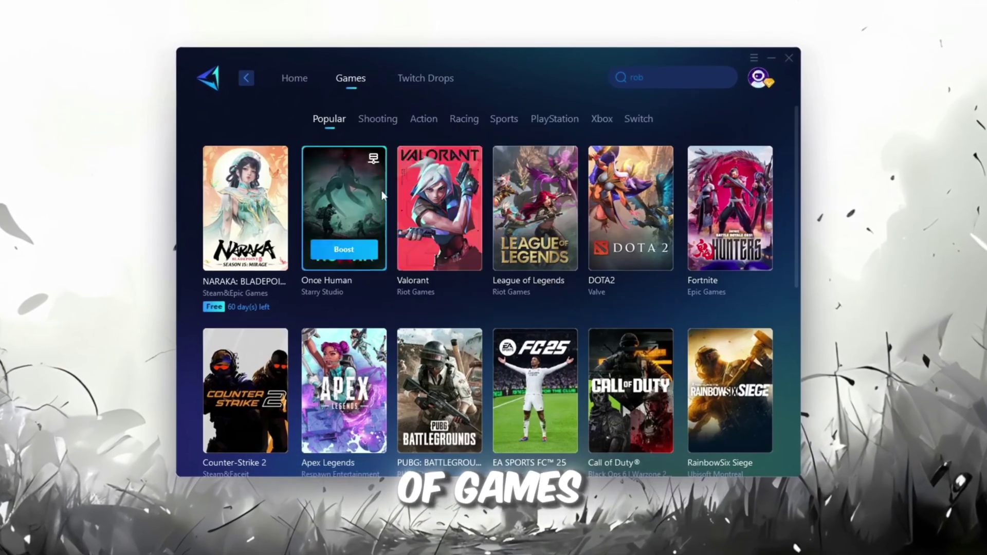
left_click(291, 78)
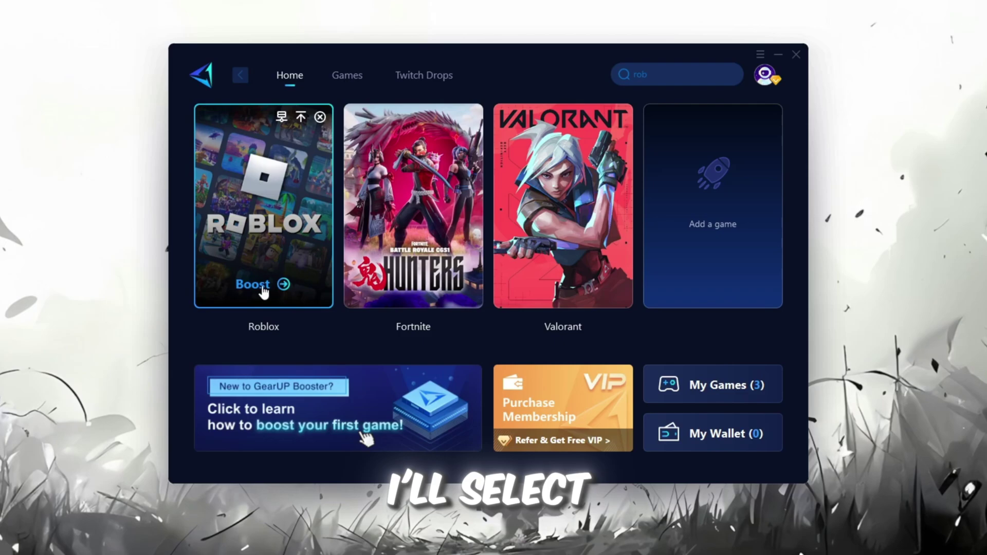
Boost Roblox in GearUP Booster, leaving both server region and node on Auto
left_click(262, 286)
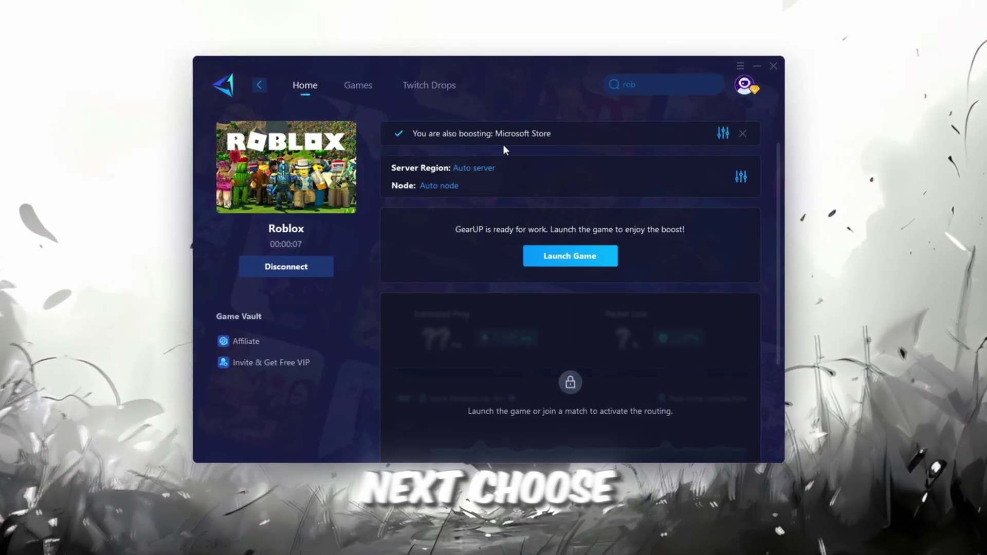
left_click(474, 171)
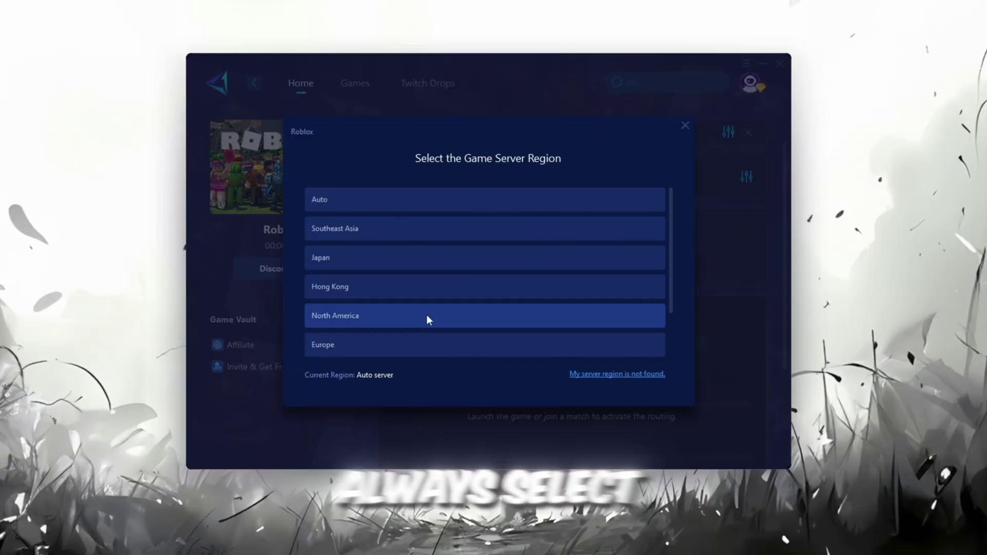
scroll(457, 255, "down", 2)
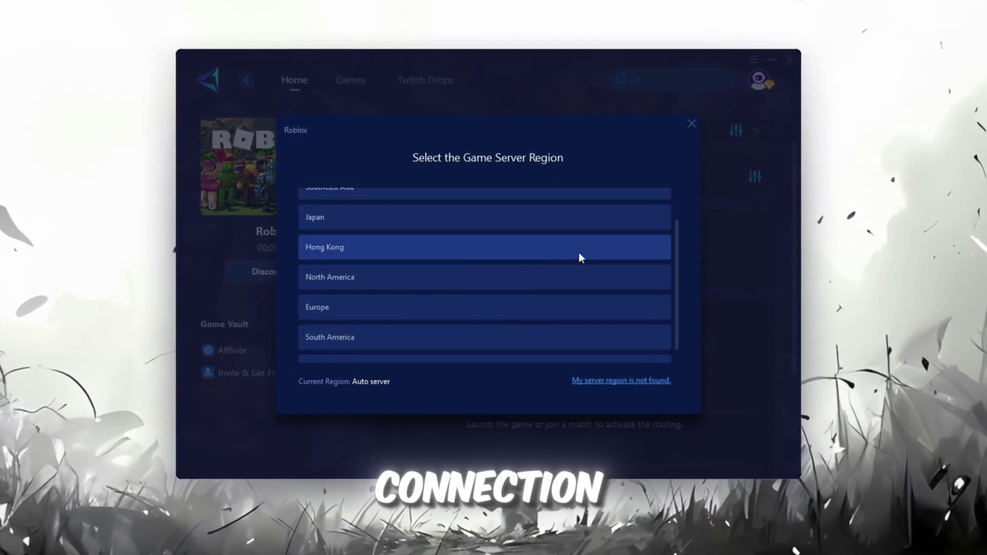
left_click(694, 125)
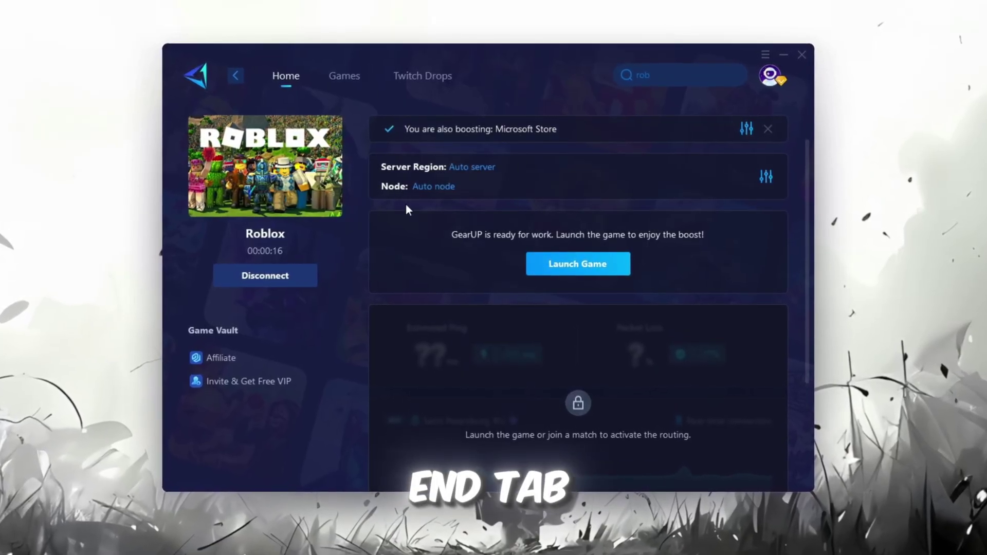
left_click(443, 188)
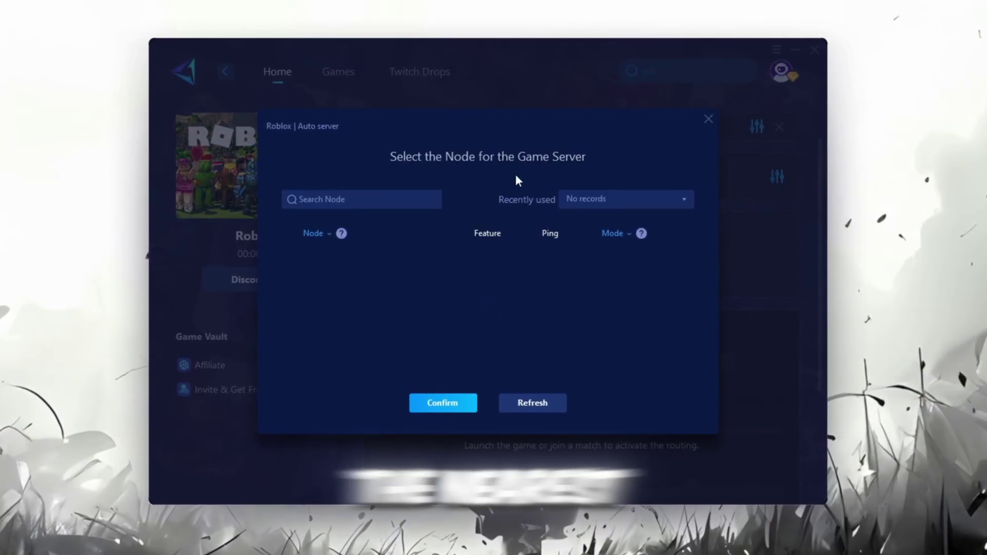
scroll(492, 287, "down", 3)
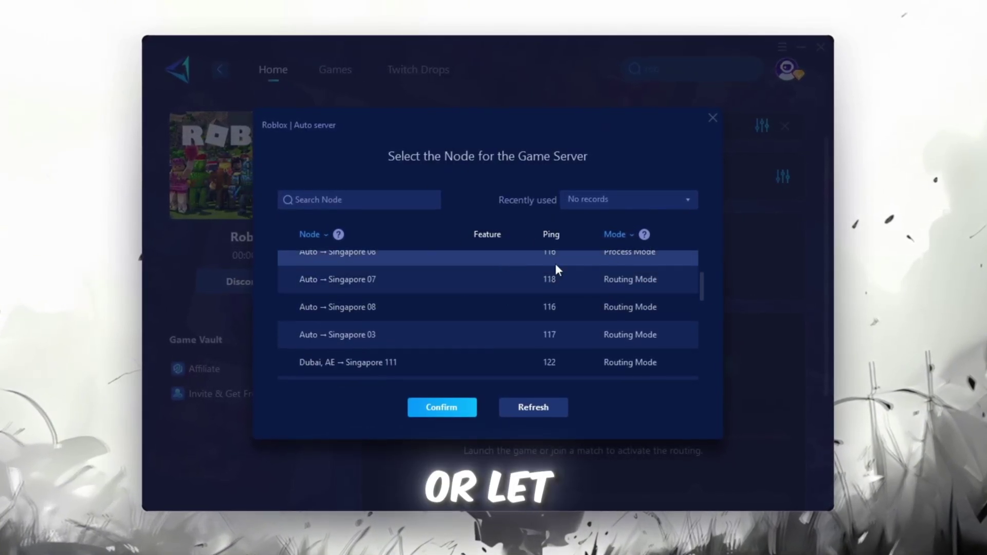
left_click(714, 118)
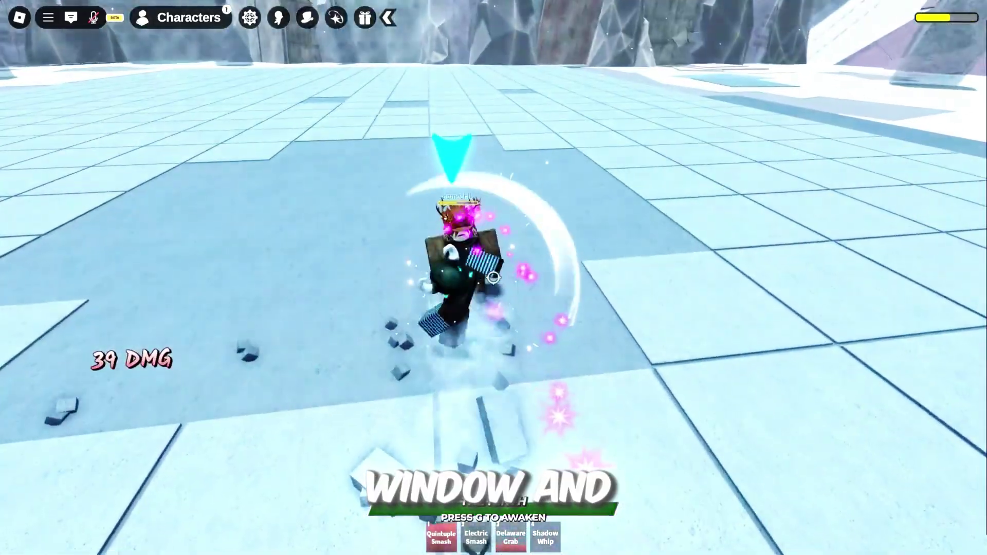
Land four quick hits on the opponent in Roblox
left_click(493, 278)
left_click(493, 277)
left_click(493, 277)
left_click(493, 277)
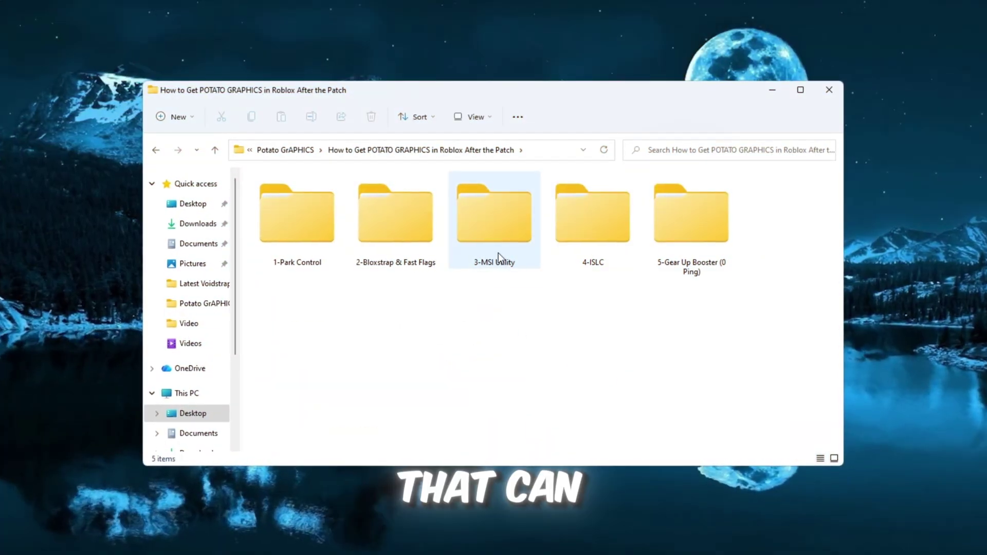
Run MSI Mode Utility 3.0.exe as administrator from the 3-MSI Utility folder, approving the UAC prompt
double_click(498, 253)
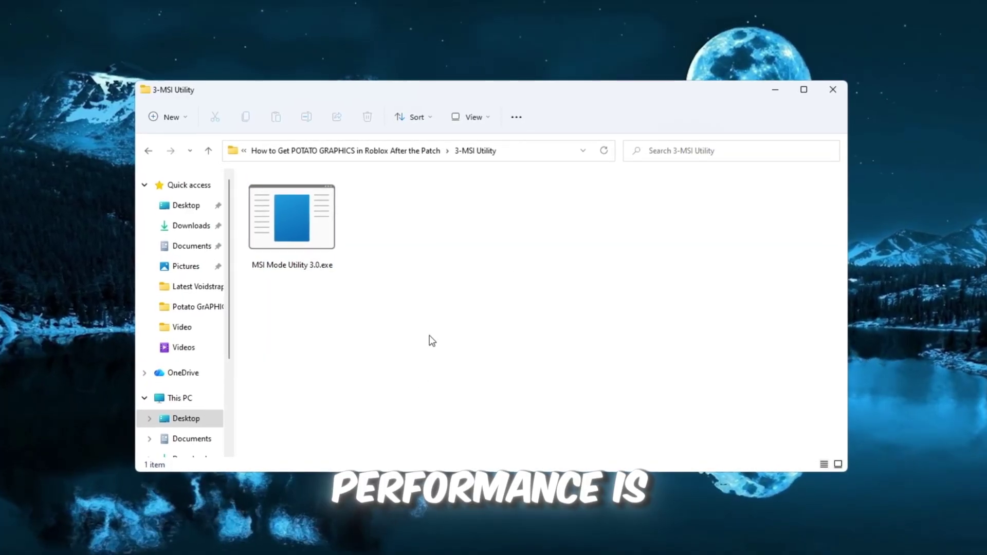
scroll(401, 368, "up", 2, "ctrl")
left_click_drag(477, 314, 385, 324)
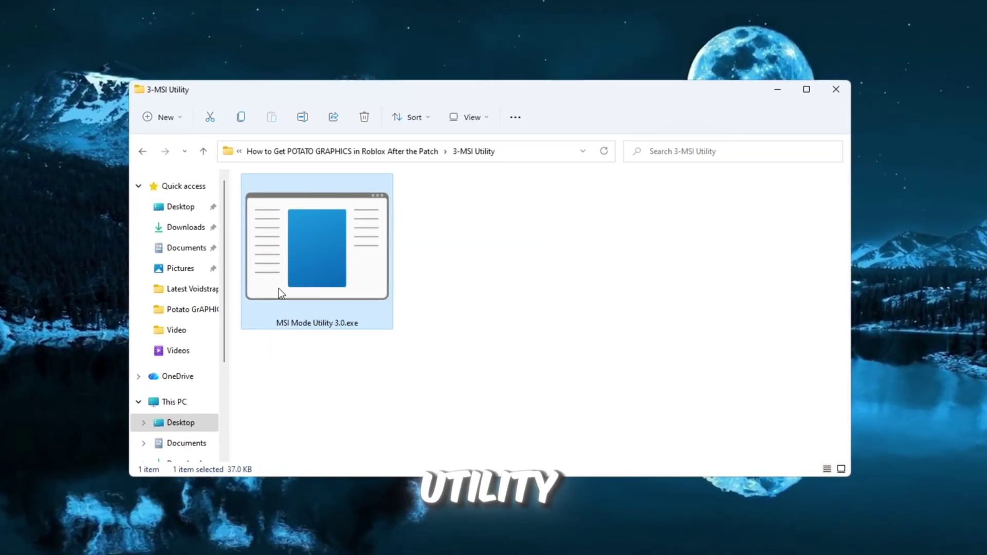
left_click_drag(577, 353, 401, 265)
scroll(408, 265, "up", 1, "ctrl")
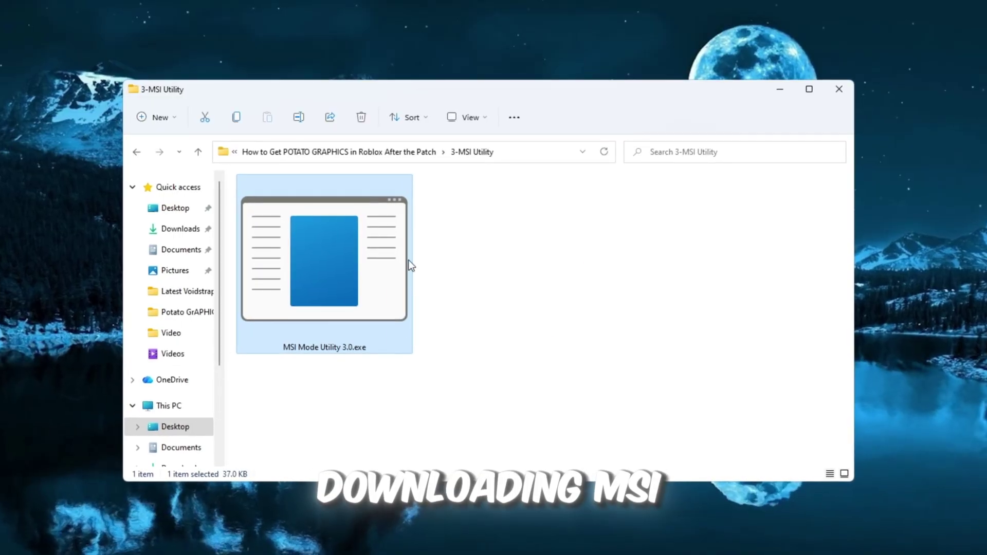
right_click(319, 285)
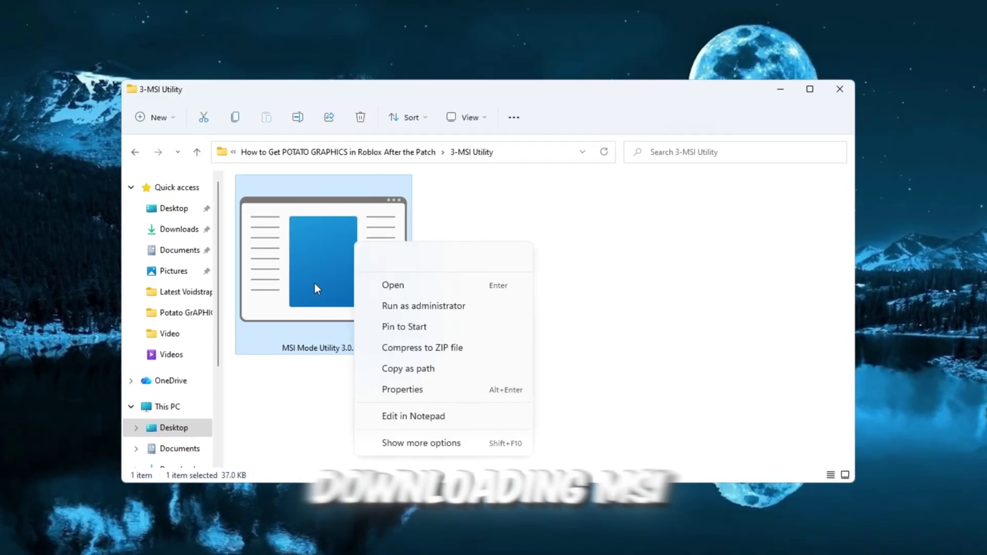
left_click(431, 306)
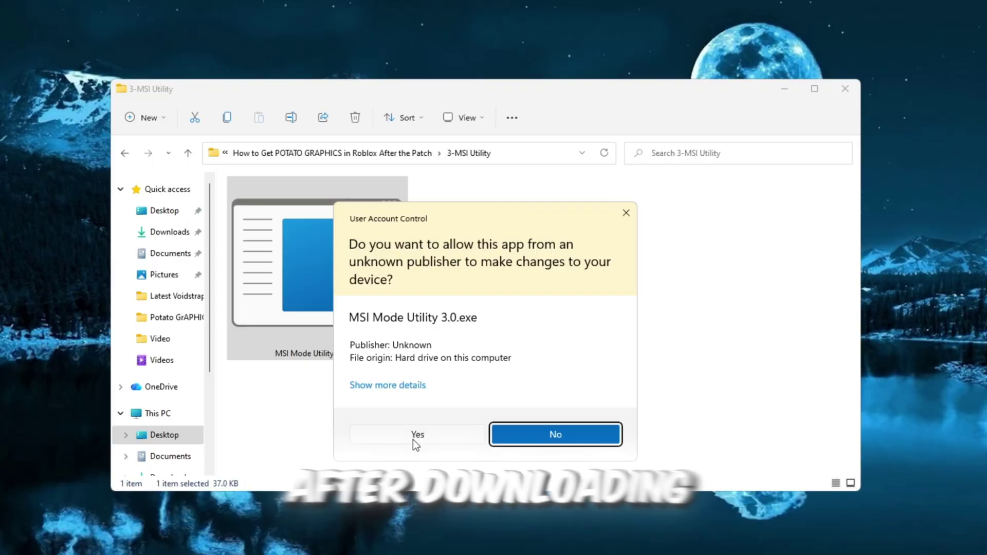
left_click(414, 440)
left_click(776, 101)
left_click(785, 88)
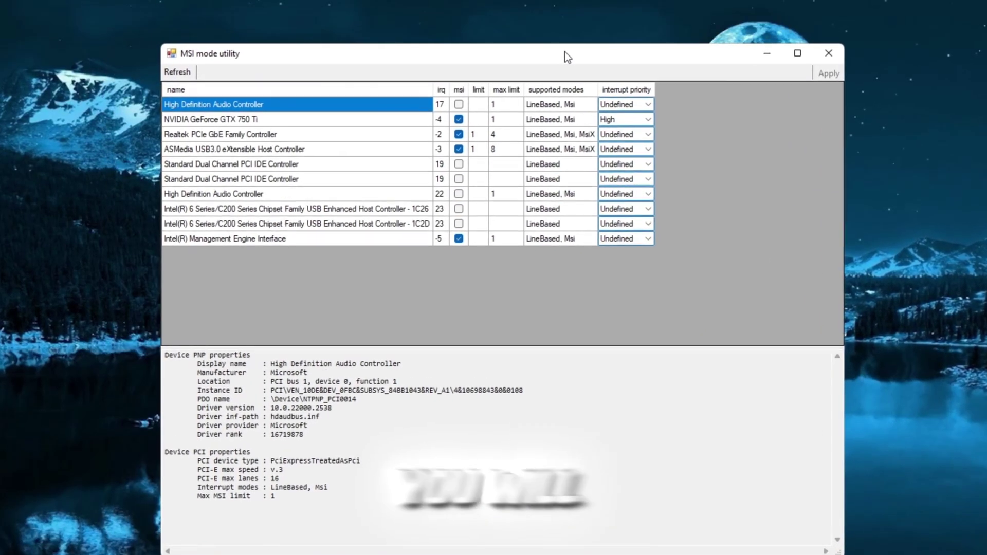
Browse the device list and select the NVIDIA GeForce GTX 750 Ti graphics card
left_click(242, 121)
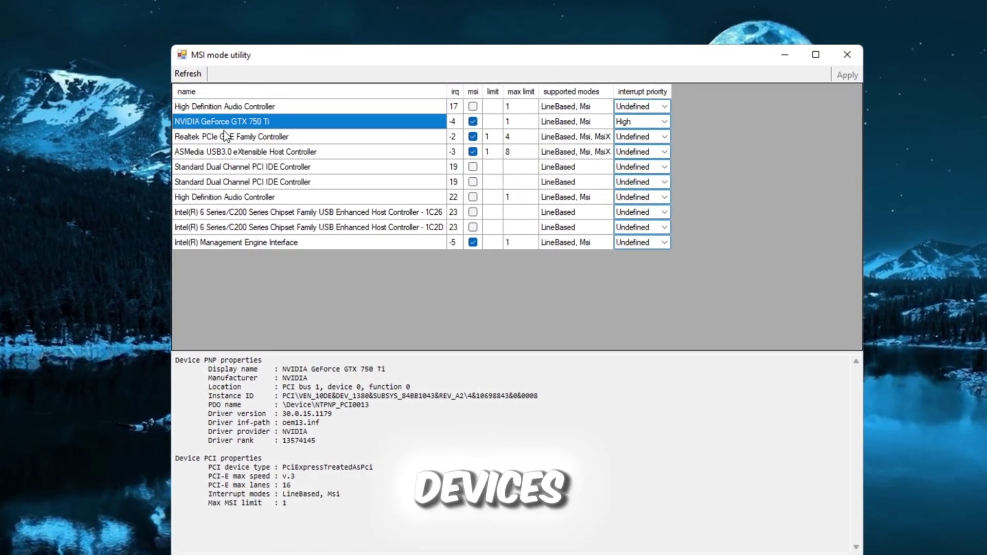
left_click(225, 136)
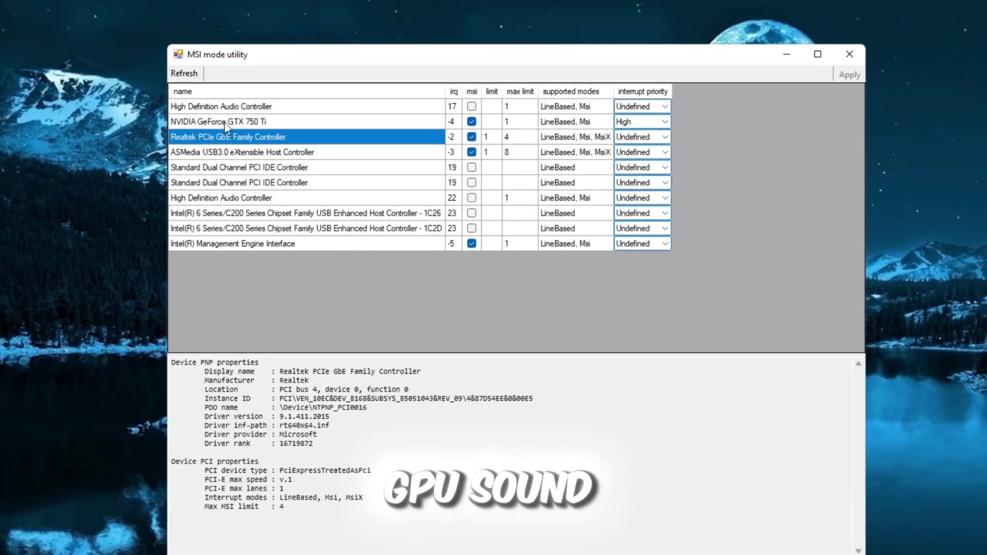
left_click(221, 122)
key("Down")
key("Down")
key("Down")
key("Down")
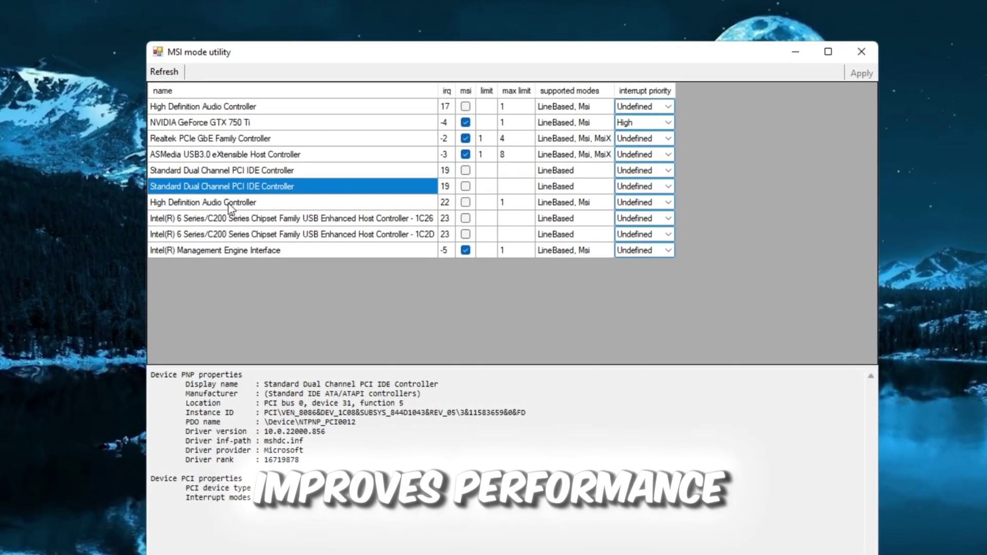
left_click(191, 124)
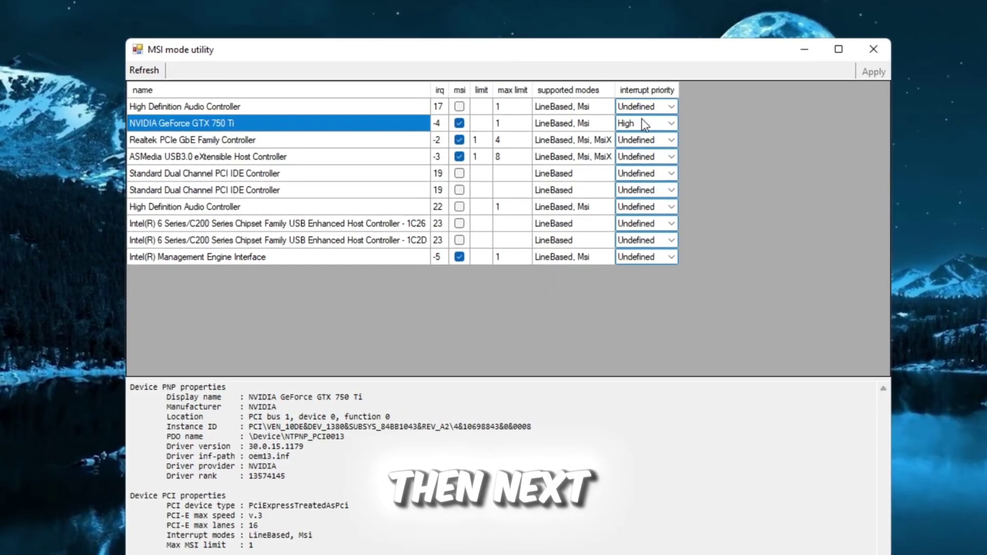
Set the GTX 750 Ti's interrupt priority to High
left_click(671, 123)
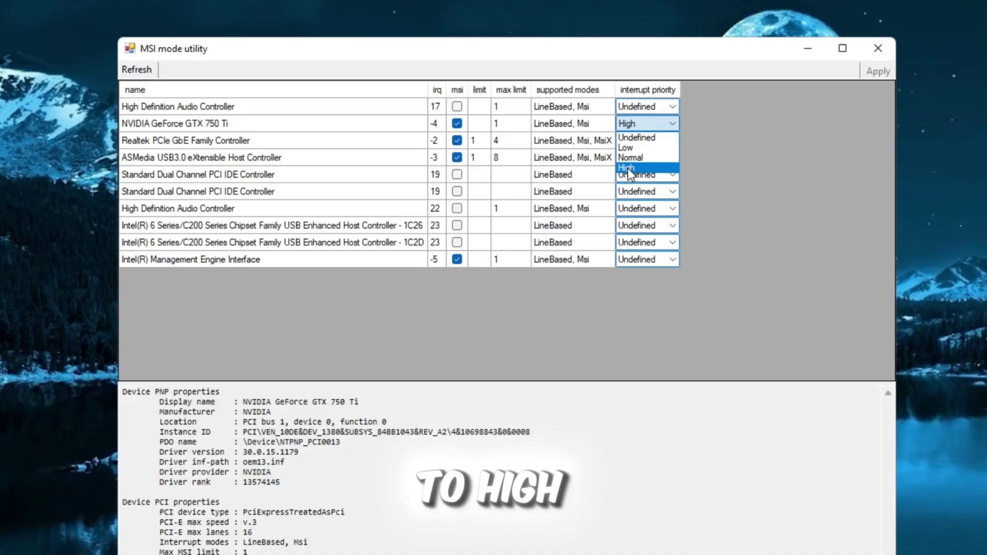
left_click(628, 168)
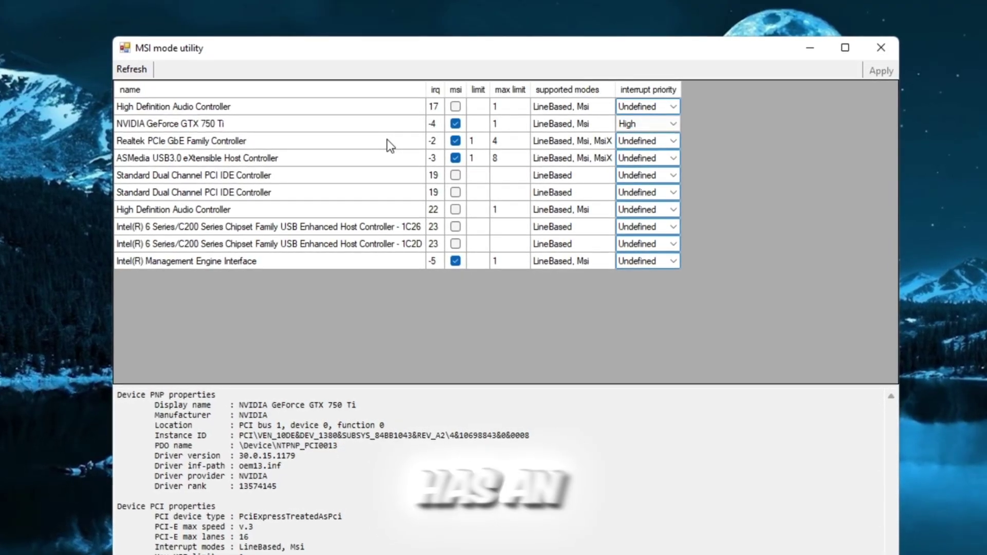
left_click(250, 126)
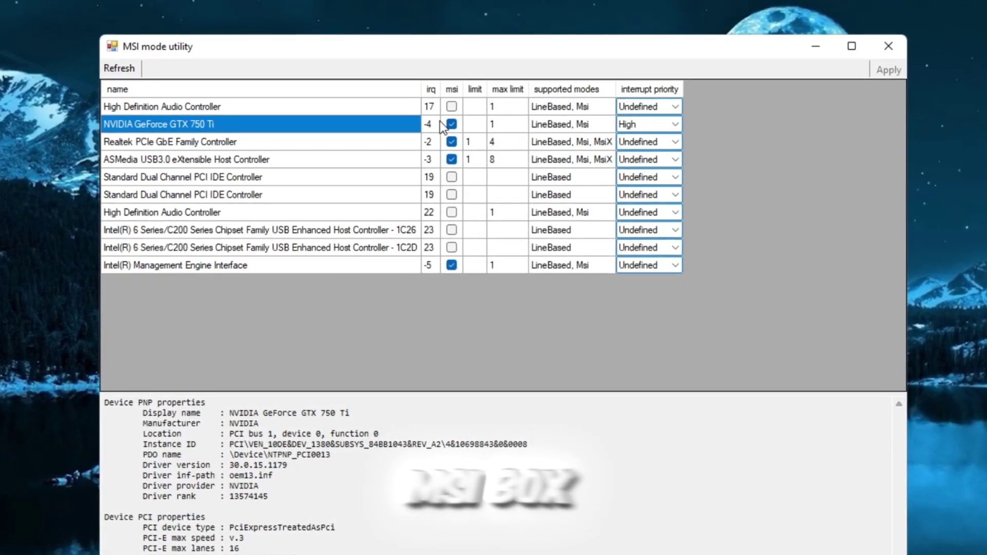
left_click(628, 129)
left_click(647, 123)
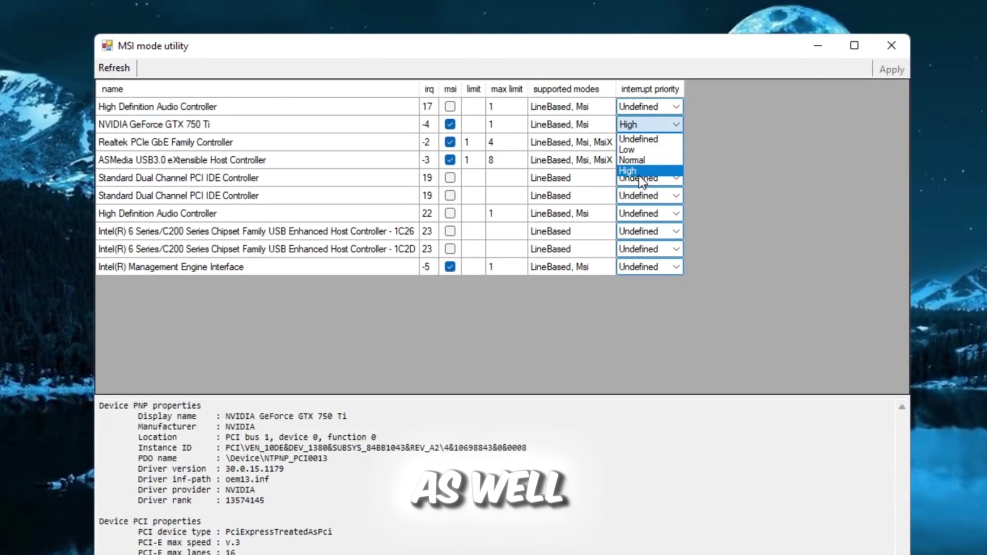
left_click(643, 172)
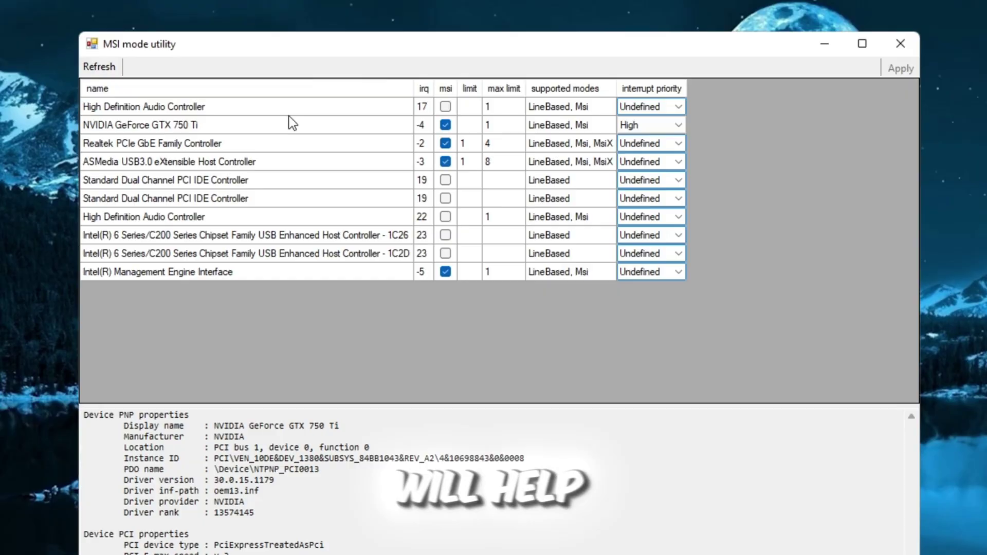
left_click(265, 126)
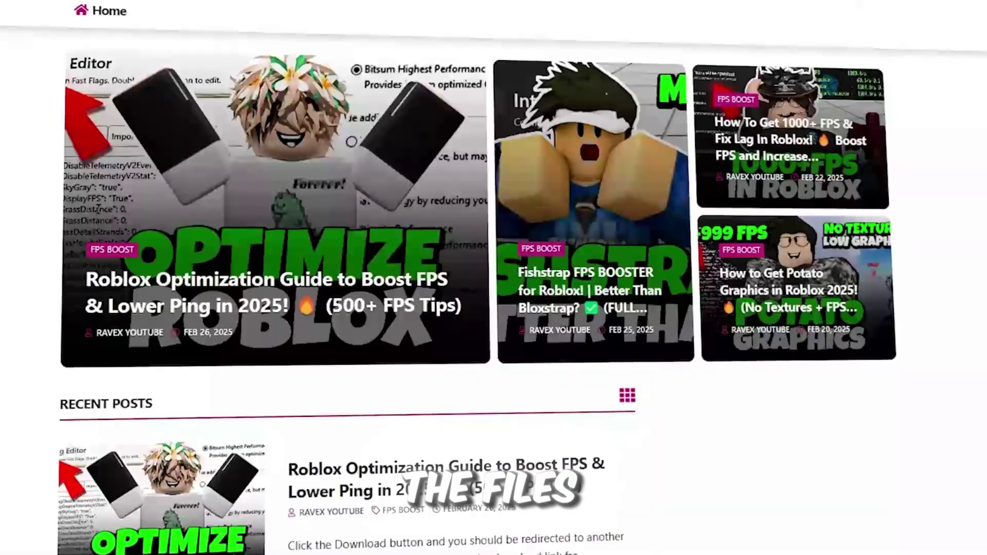
scroll(416, 242, "down", 3)
scroll(339, 278, "down", 8)
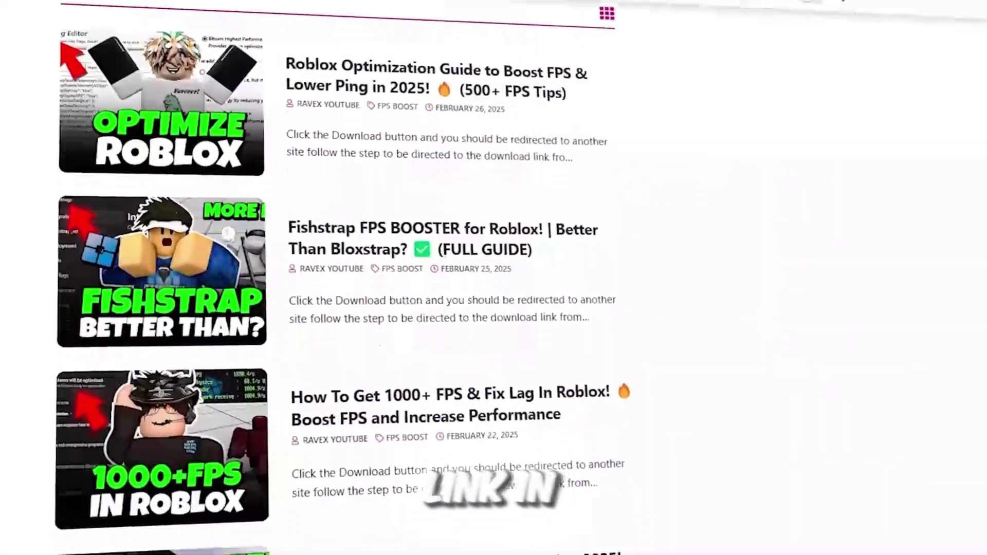
Run Intelligent standby list cleaner ISLC.exe from the 4-ISLC folder as administrator
scroll(340, 278, "down", 1)
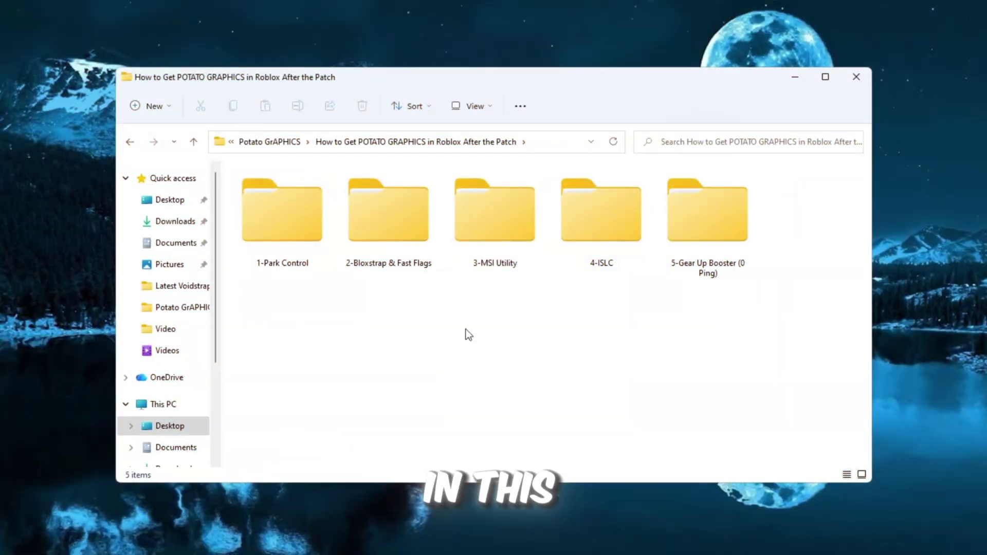
double_click(609, 260)
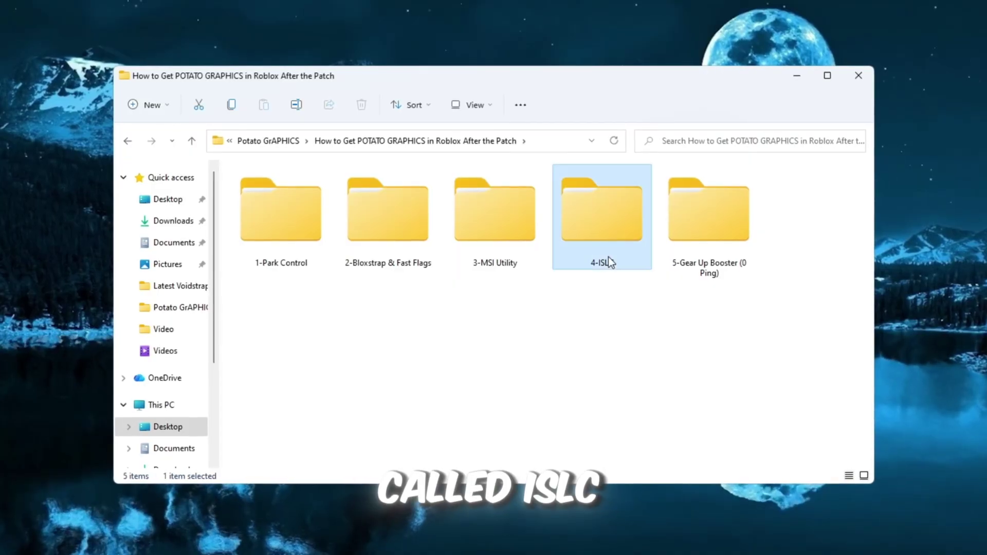
scroll(351, 278, "up", 3)
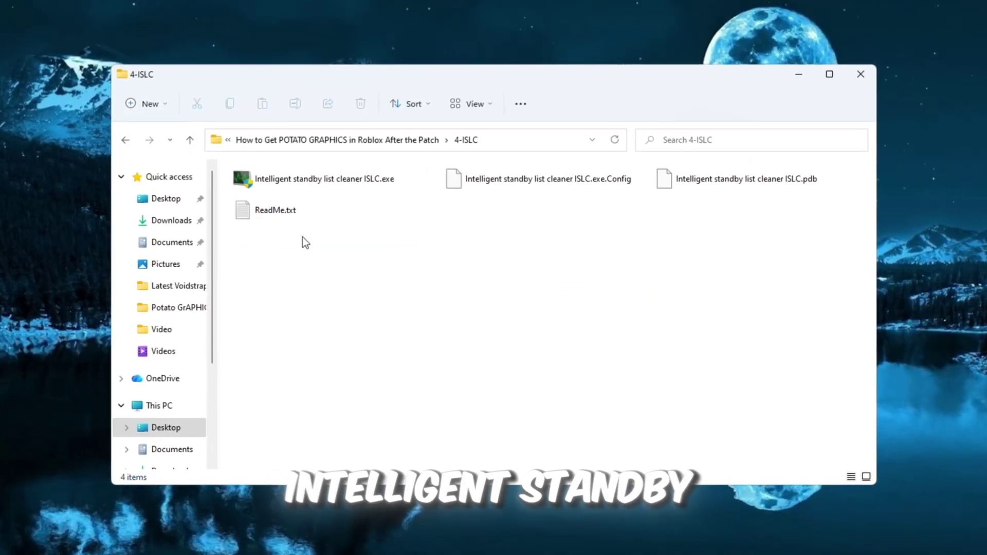
left_click_drag(283, 353, 263, 222)
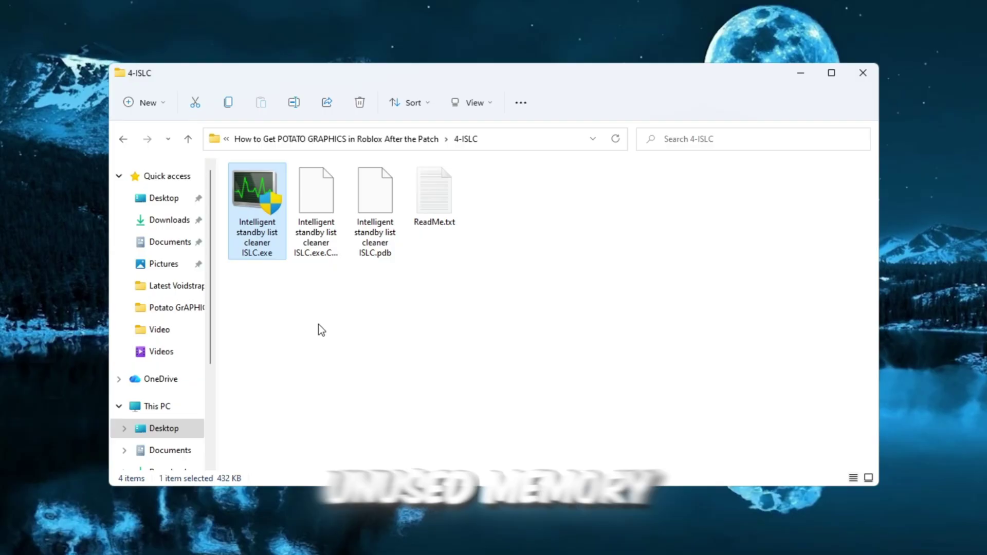
scroll(318, 329, "up", 3)
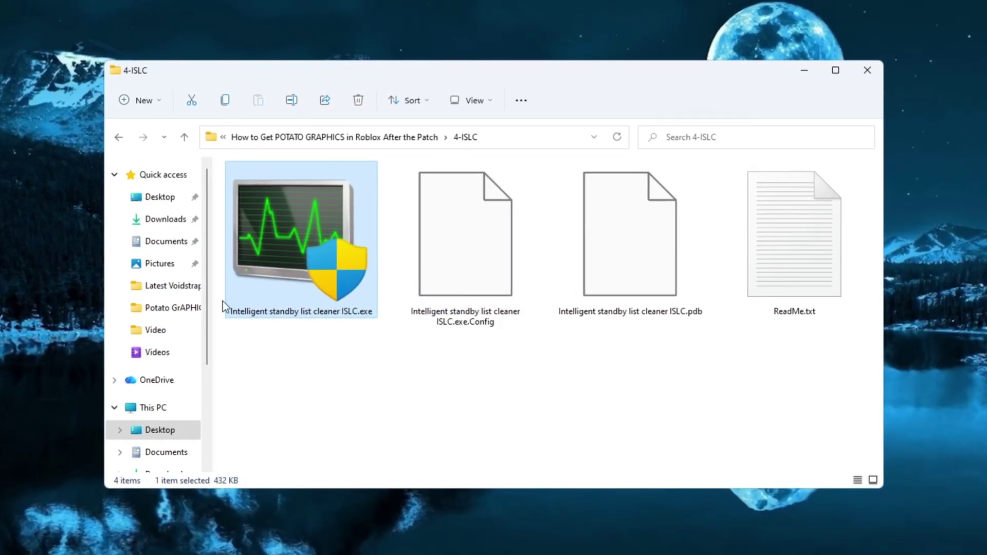
left_click_drag(354, 392, 311, 278)
right_click(311, 279)
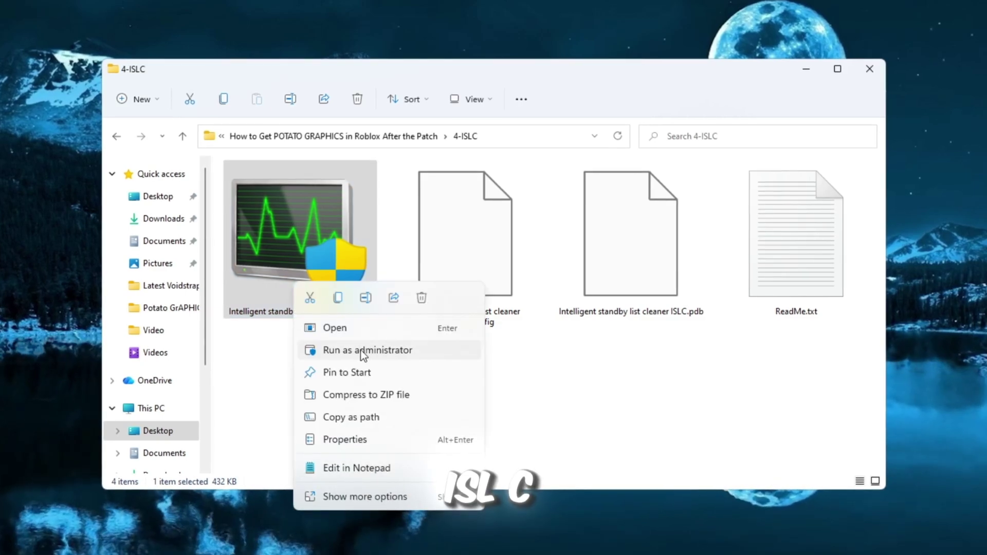
left_click(633, 361)
left_click(807, 69)
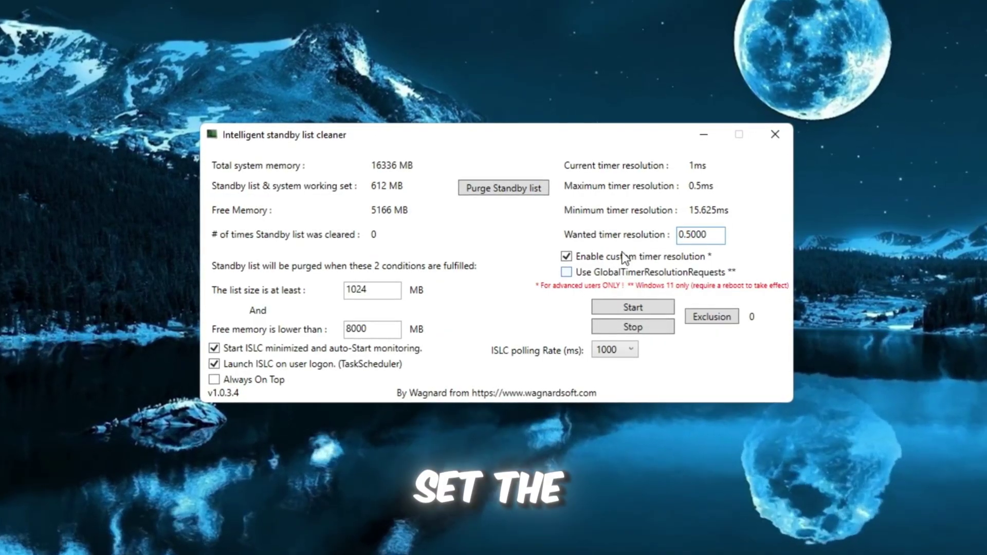
Keep polling rate at 1000, start ISLC monitoring, and purge the standby list once
left_click(603, 351)
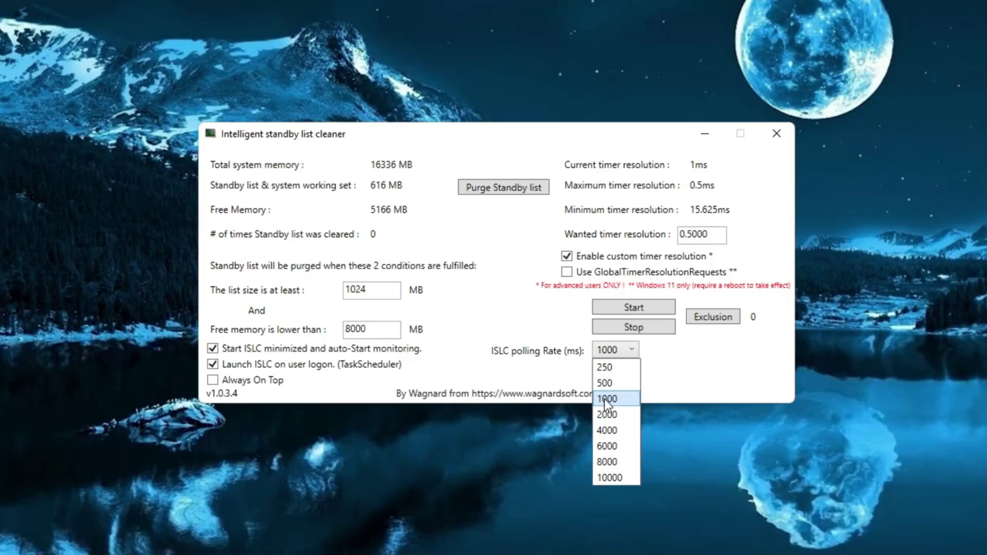
left_click(605, 399)
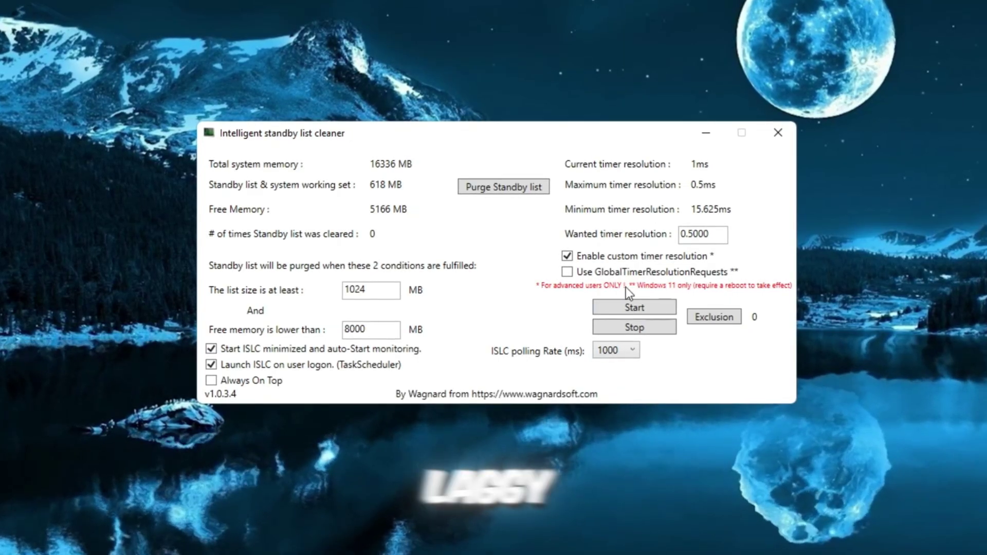
scroll(597, 354, "down", 1)
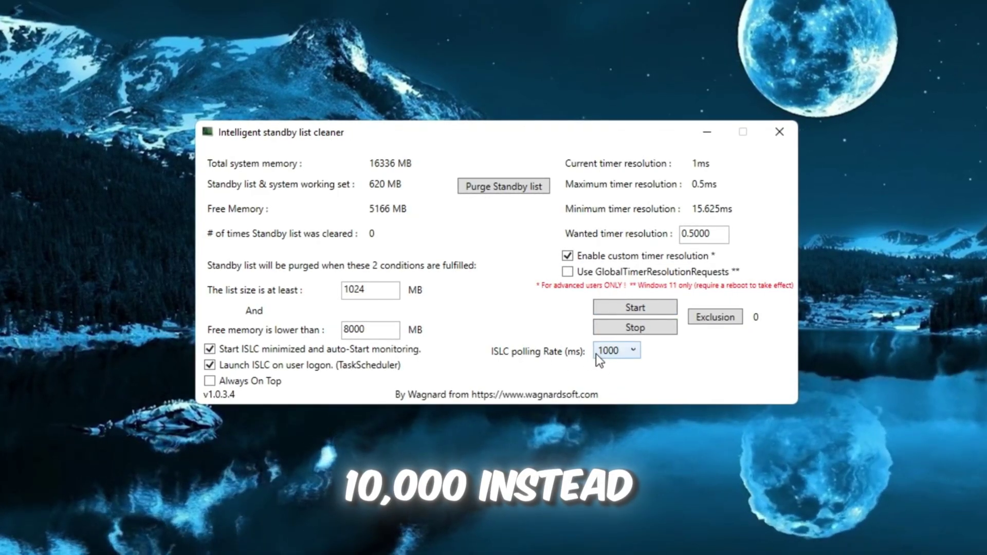
scroll(596, 354, "up", 1)
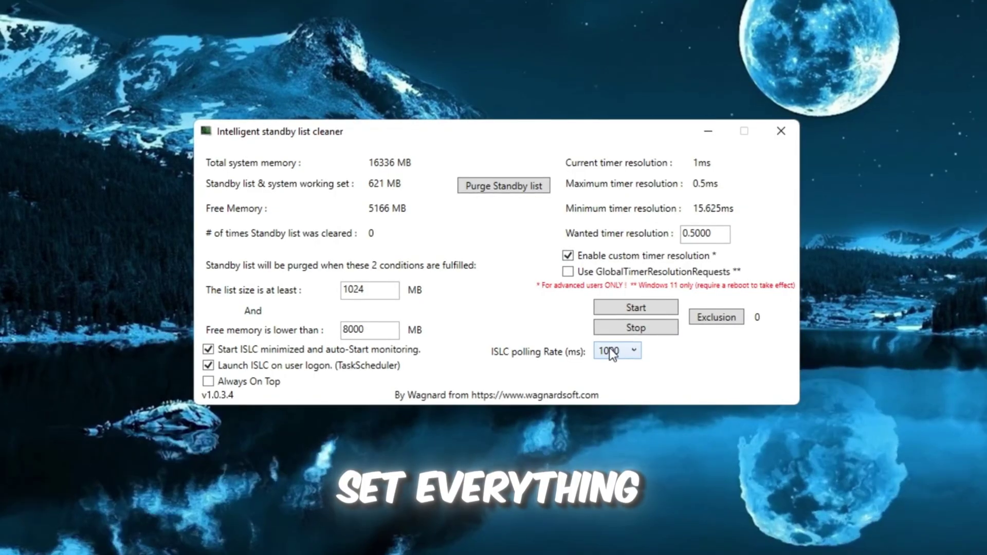
left_click(626, 305)
left_click(468, 184)
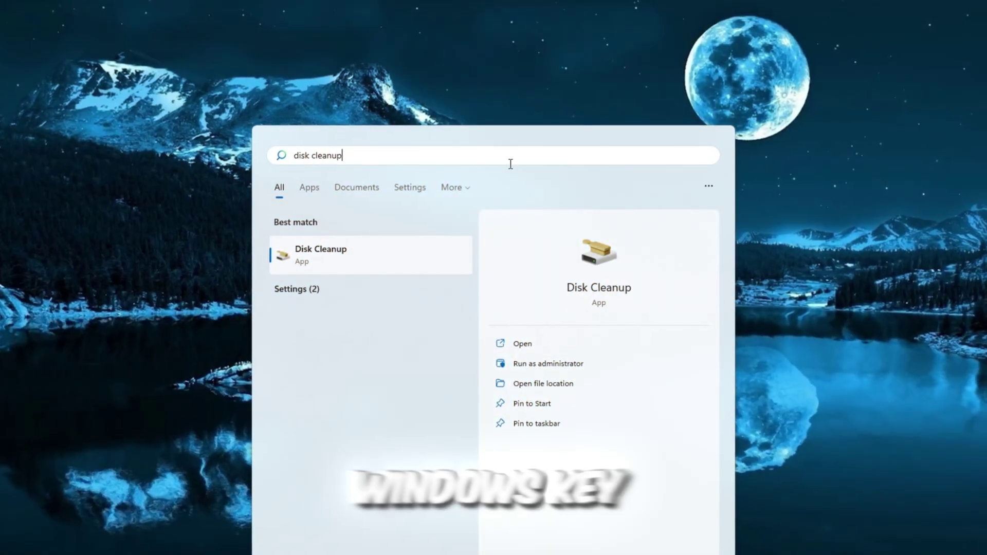
Launch Disk Cleanup from the search results and choose drive C: to clean
left_click_drag(343, 155, 302, 154)
left_click(586, 278)
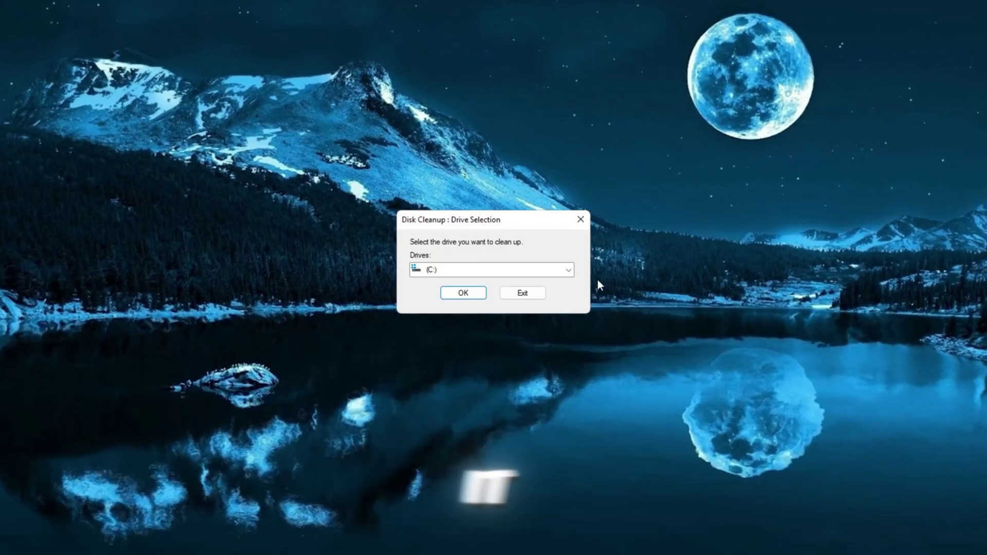
left_click(449, 270)
left_click(450, 273)
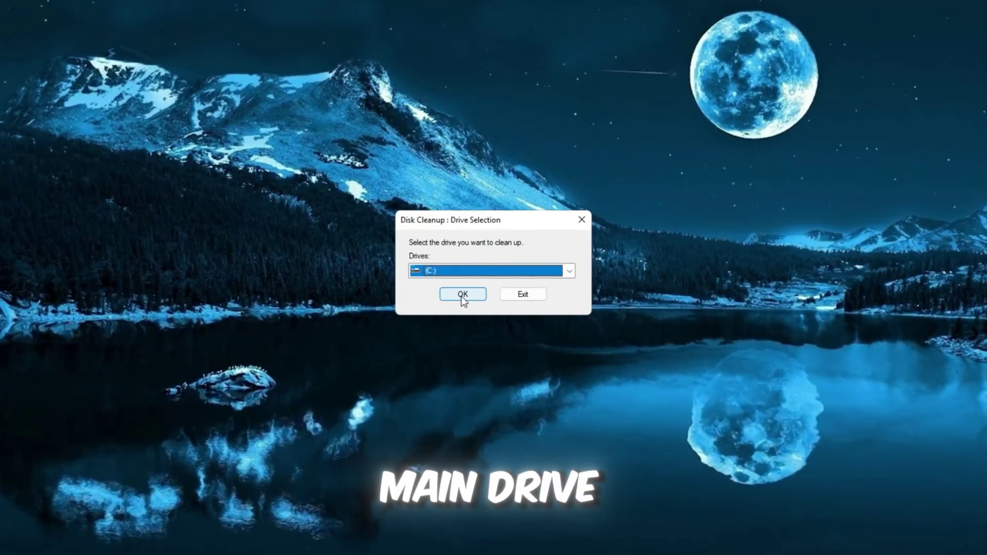
left_click(461, 296)
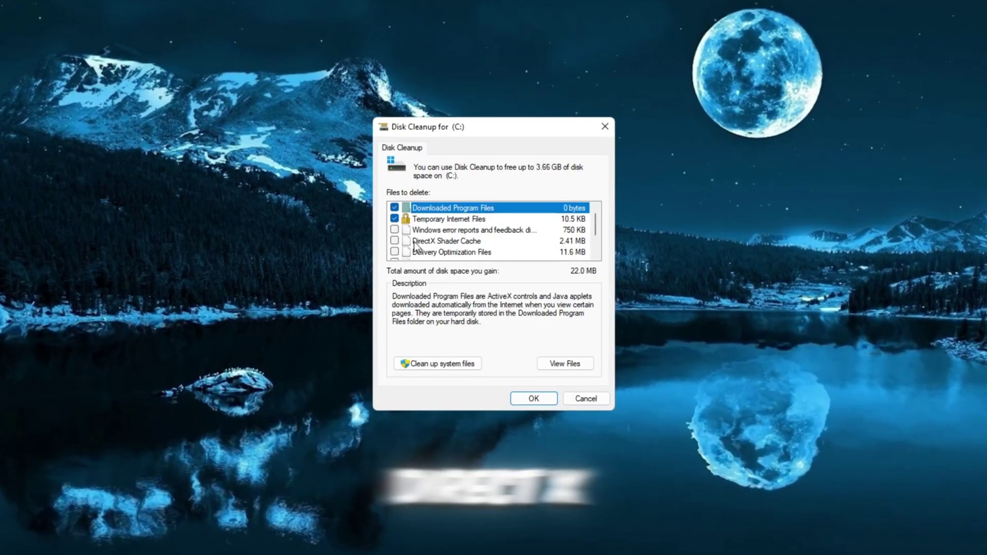
Tick DirectX Shader Cache and permanently delete the checked files, about 24.5 MB
scroll(395, 228, "down", 1)
left_click(393, 207)
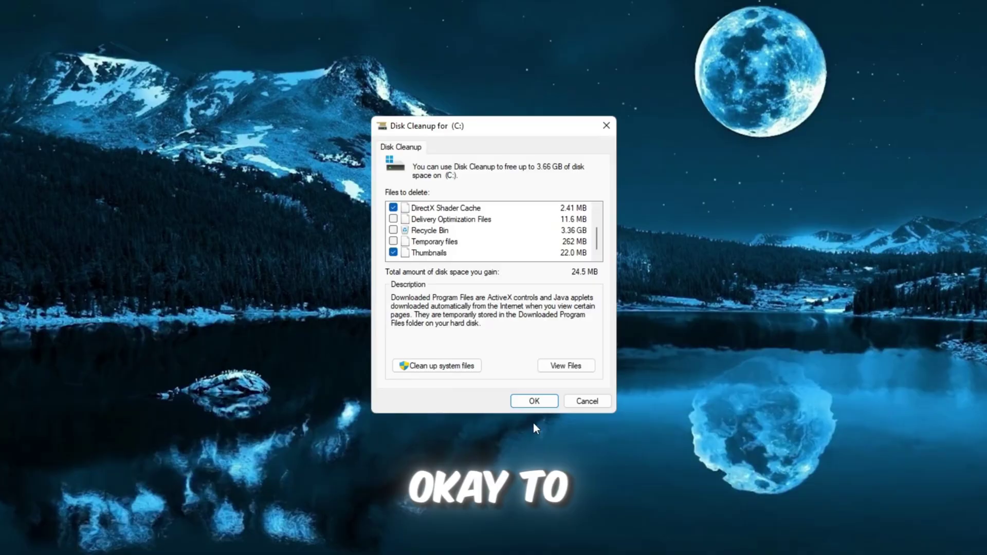
left_click(534, 399)
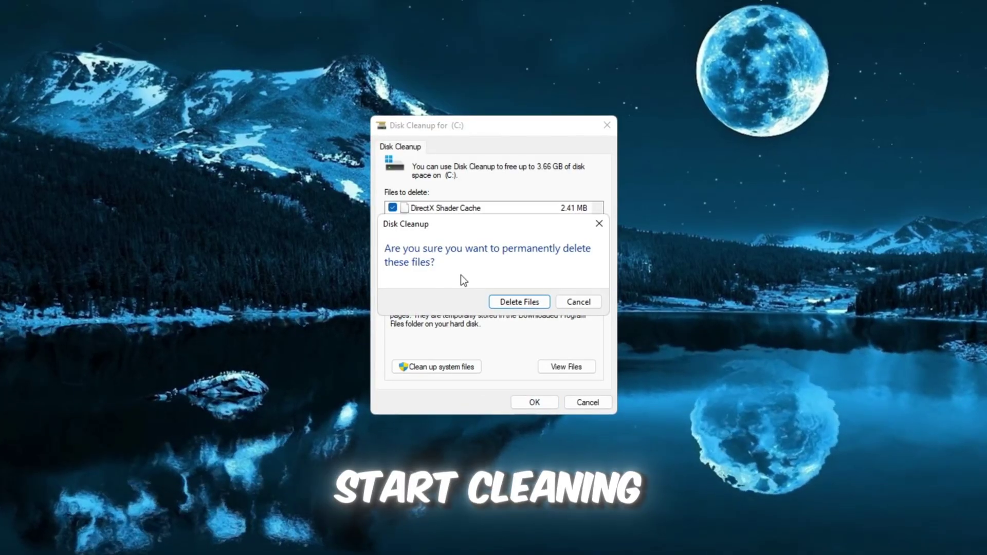
left_click(503, 305)
Open %localappdata%\NVIDIA\GLCache from the Run box and delete the cache subfolder inside it
key("super+r")
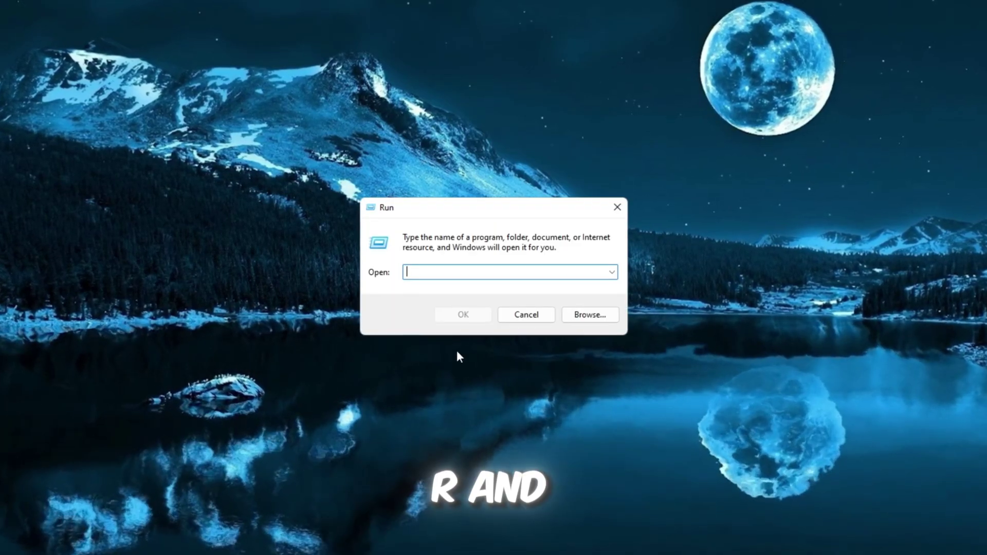
left_click_drag(533, 272, 398, 273)
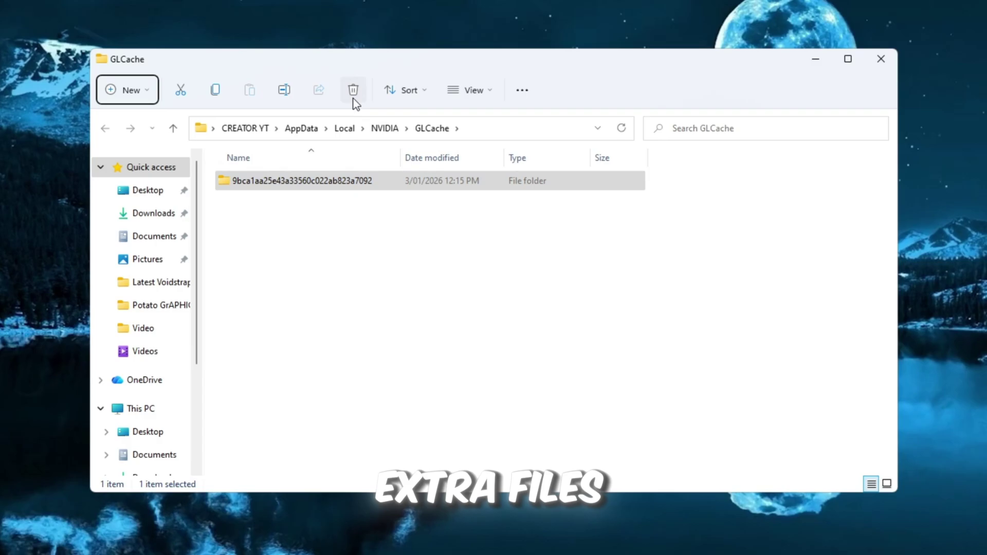
left_click(354, 98)
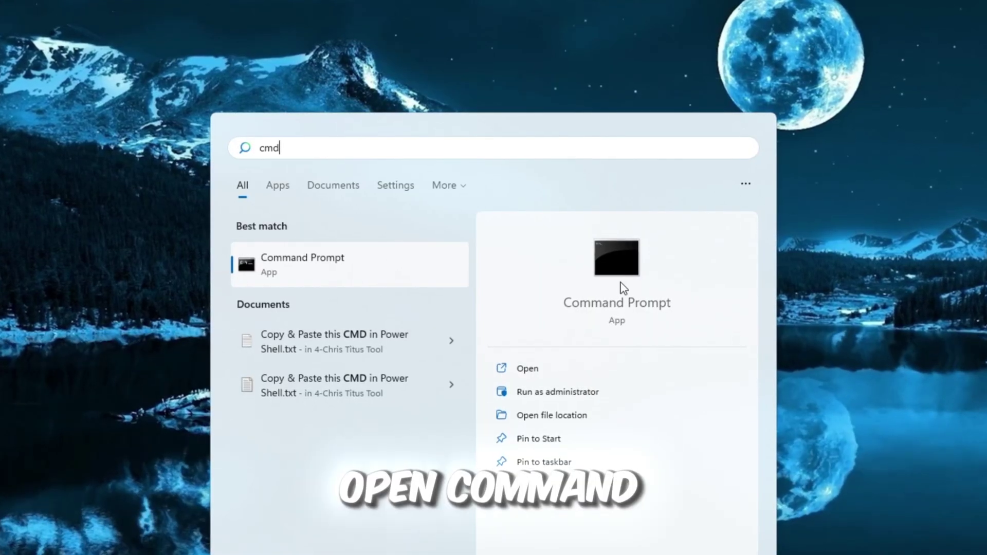
Run Command Prompt as administrator and flush the DNS cache with ipconfig /flushdns
right_click(634, 288)
left_click(567, 307)
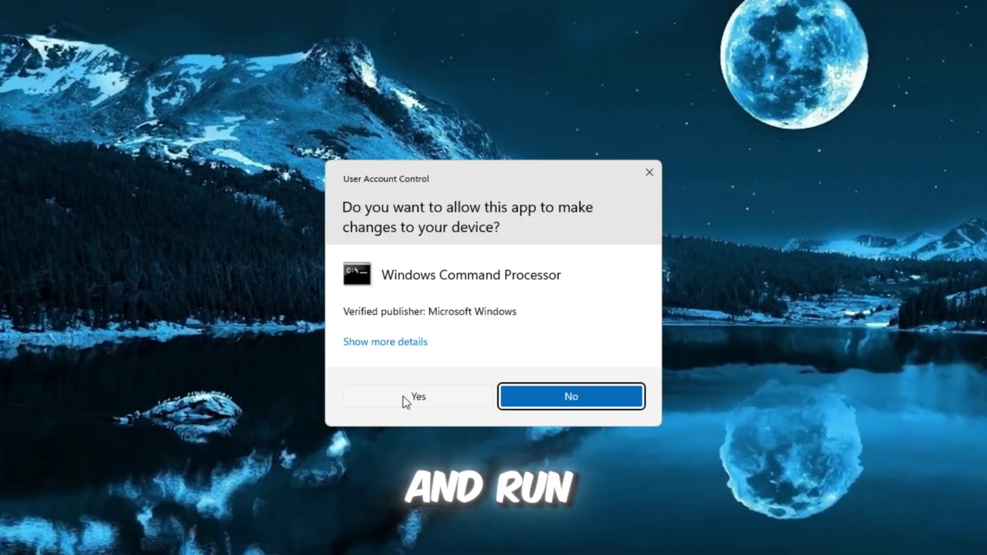
left_click(406, 398)
left_click_drag(271, 44, 519, 87)
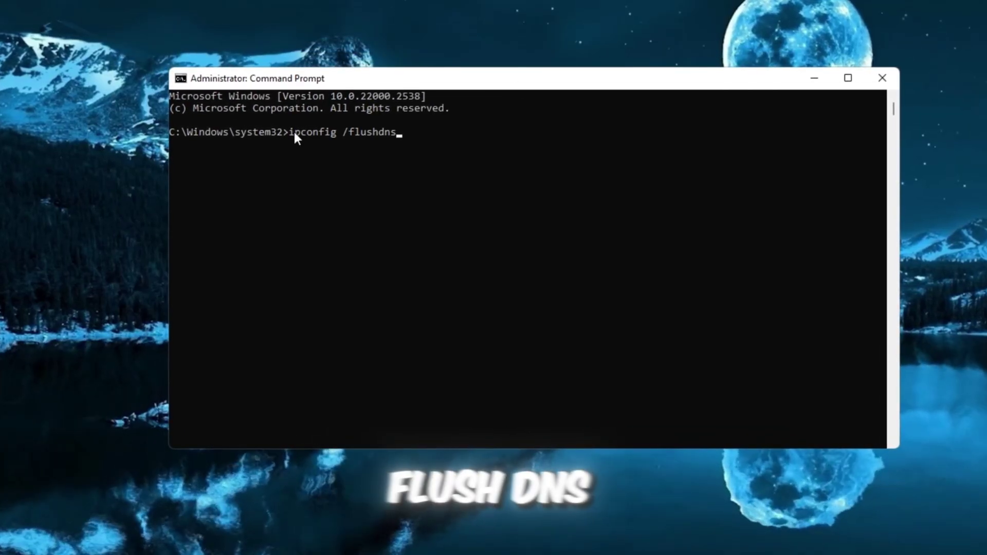
key("Return")
key("Return")
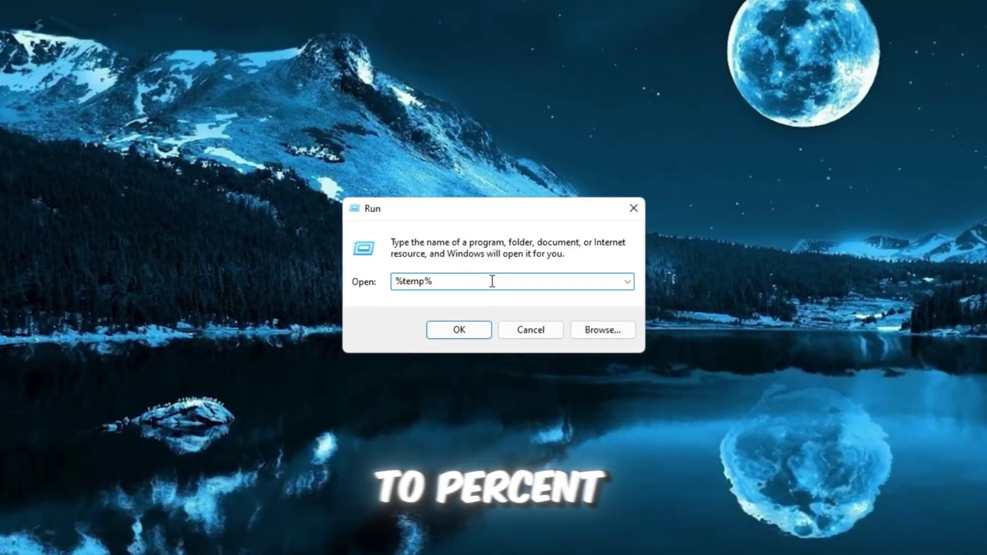
Open the %temp% folder and select all of its contents
left_click_drag(489, 282, 378, 282)
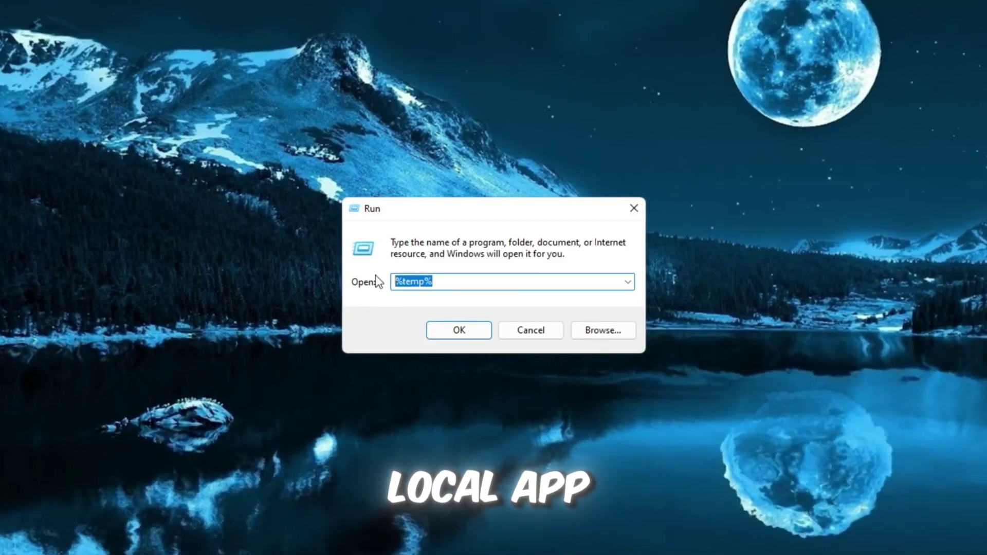
key("Return")
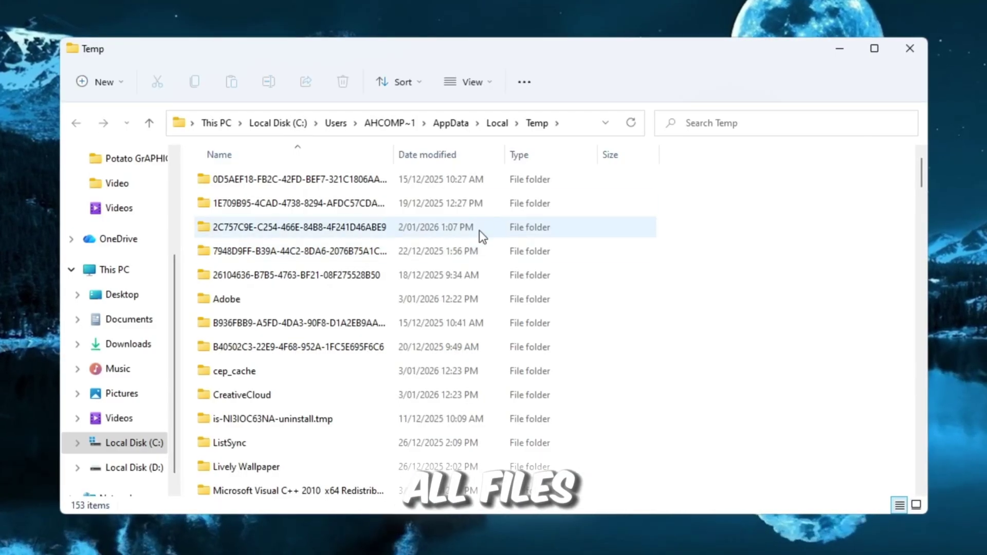
key("ctrl+a")
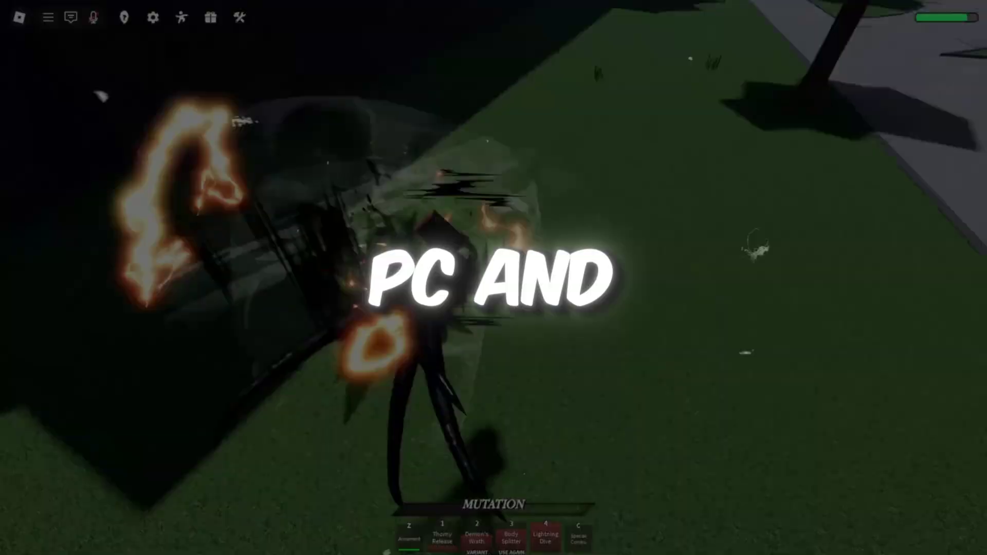